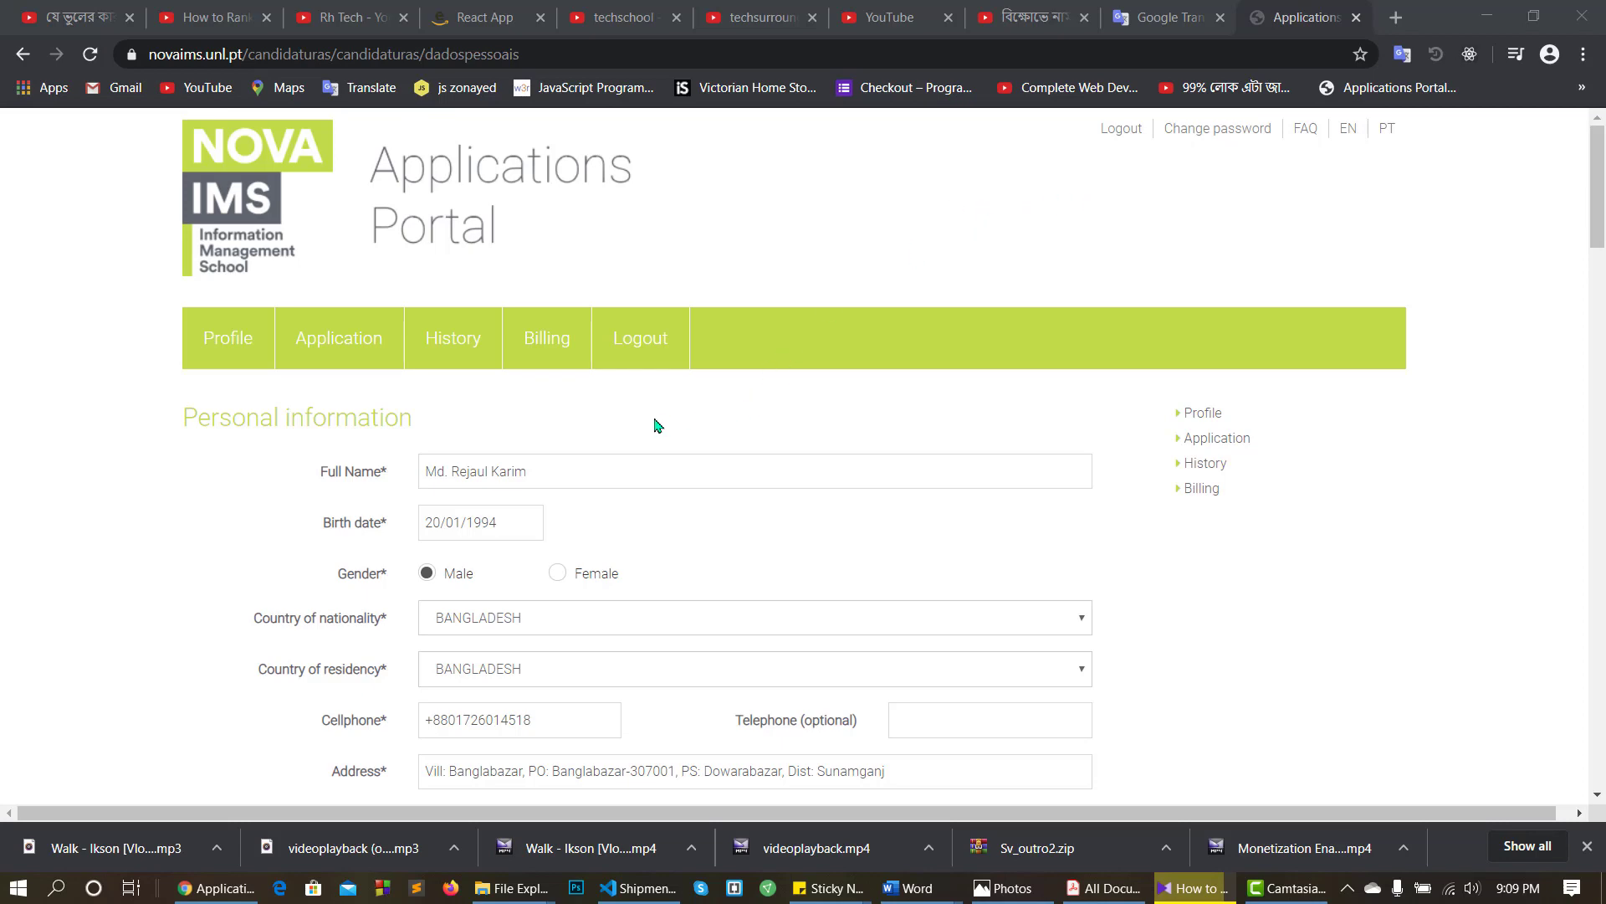
Review the profile form's personal information and academic background sections, including the high school education entry.
{"action": "scroll", "coordinate": [661, 426], "scroll_direction": "down", "scroll_amount": 10}
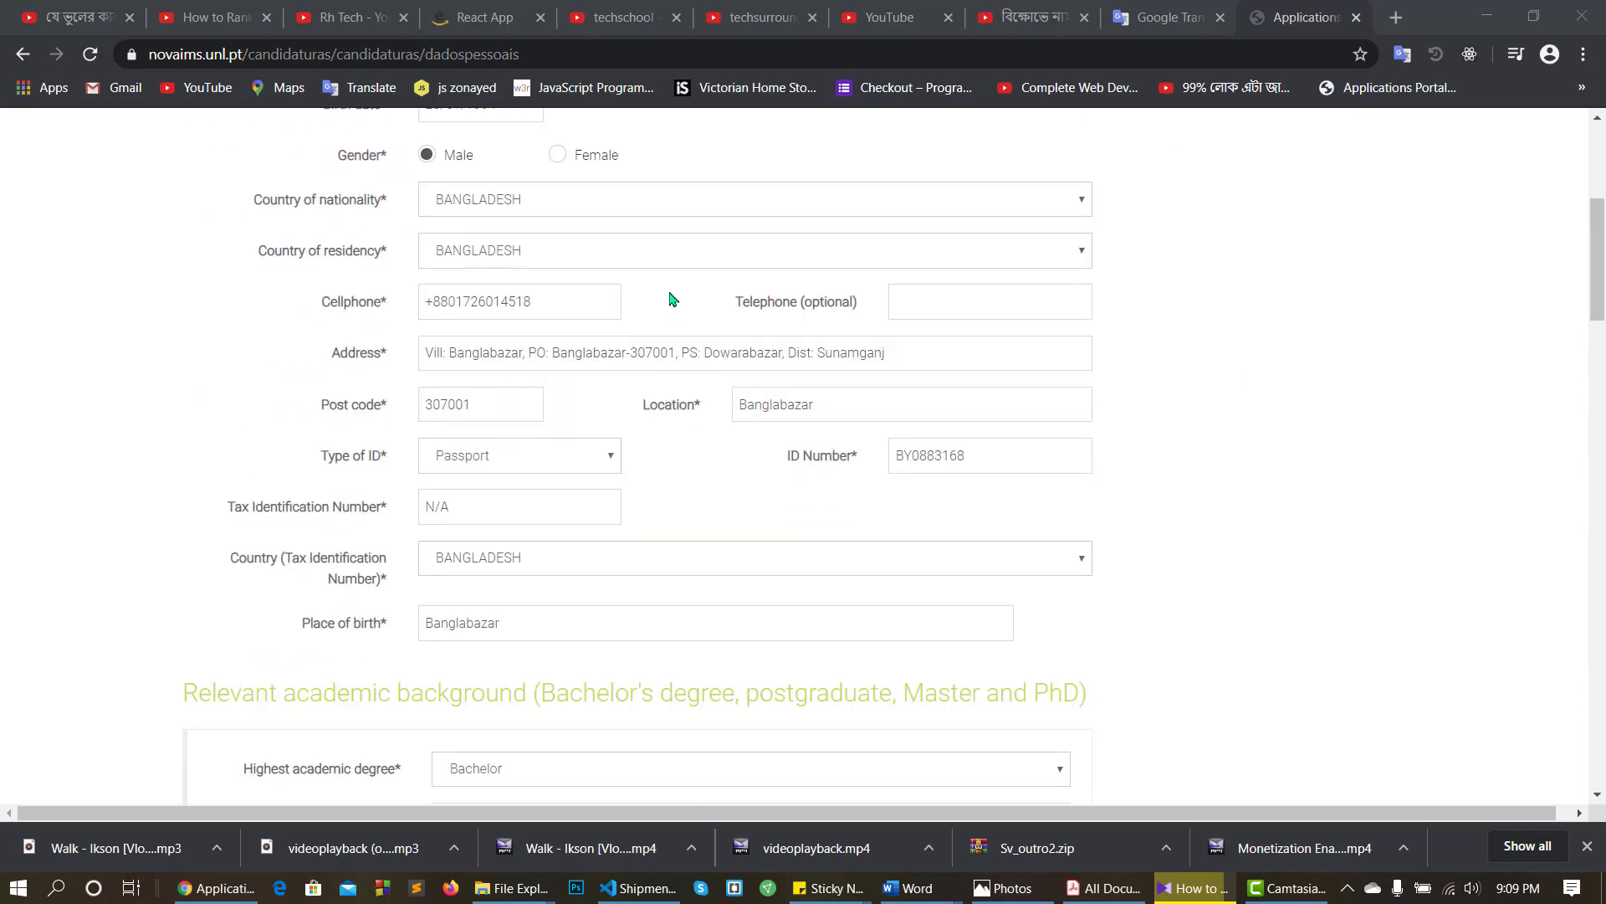
{"action": "scroll", "coordinate": [699, 363], "scroll_direction": "down", "scroll_amount": 5}
{"action": "scroll", "coordinate": [700, 362], "scroll_direction": "up", "scroll_amount": 15}
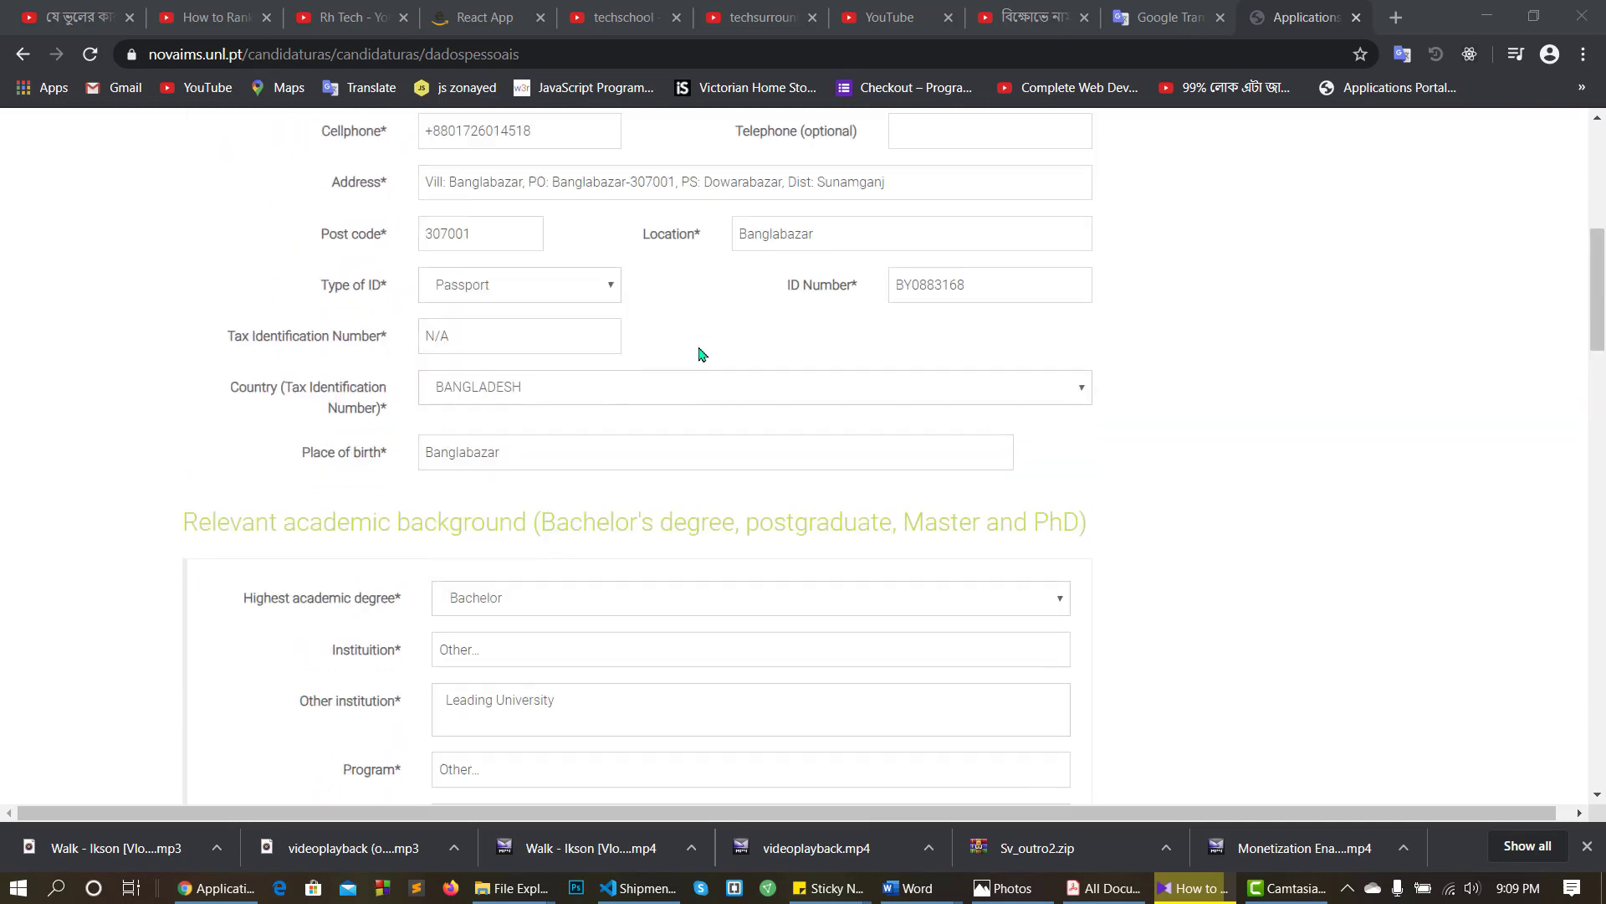
{"action": "scroll", "coordinate": [641, 416], "scroll_direction": "down", "scroll_amount": 13}
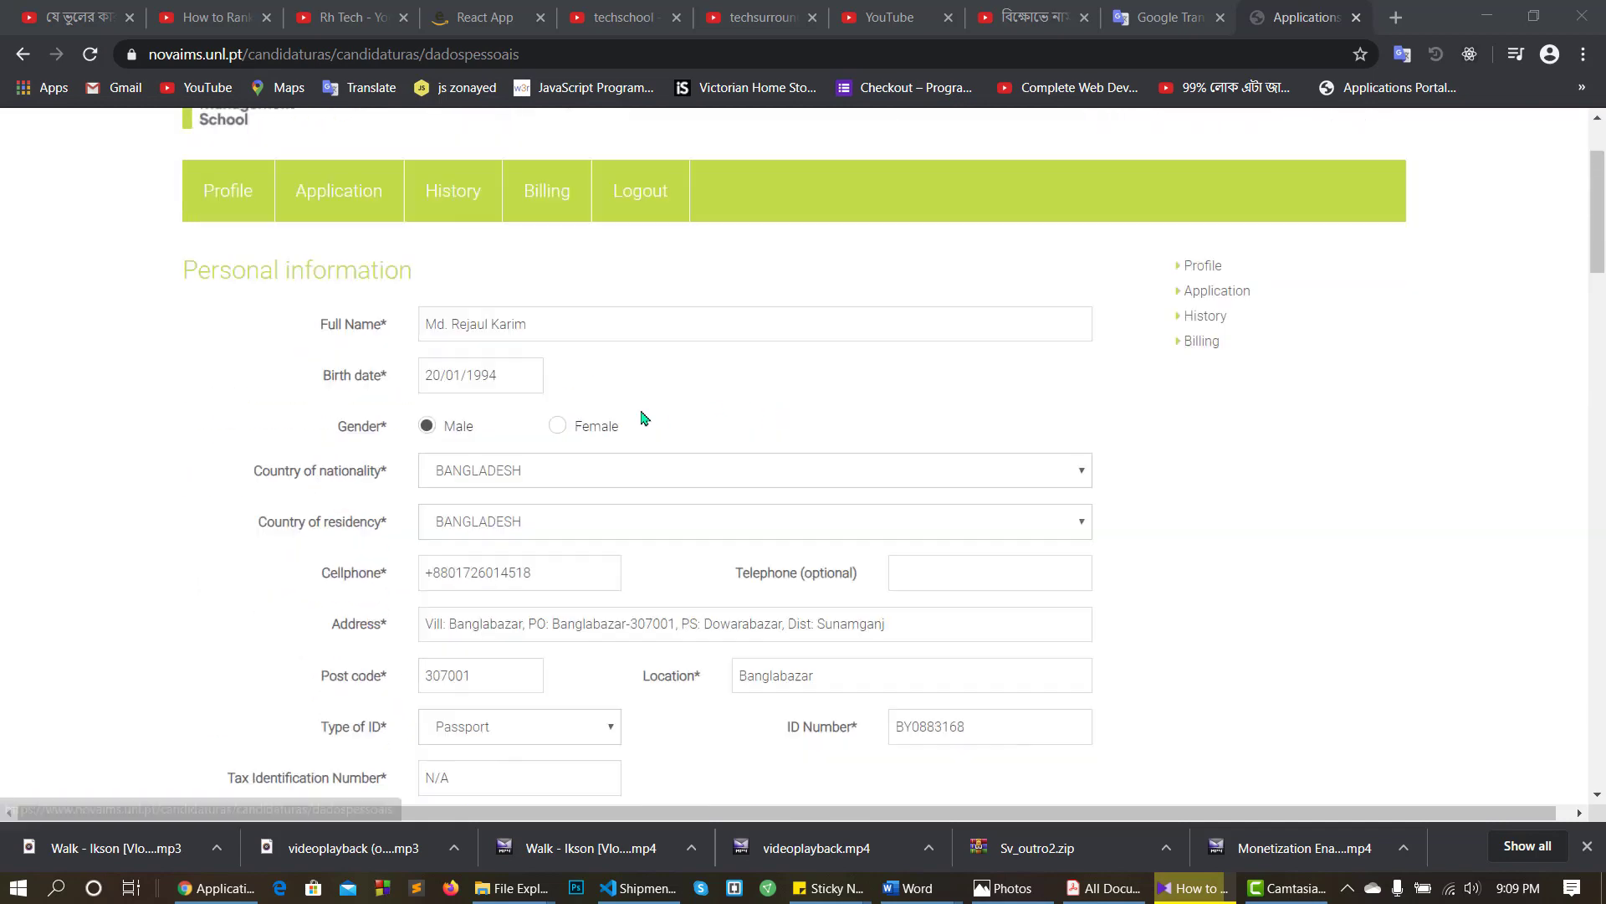
{"action": "scroll", "coordinate": [765, 386], "scroll_direction": "down", "scroll_amount": 12}
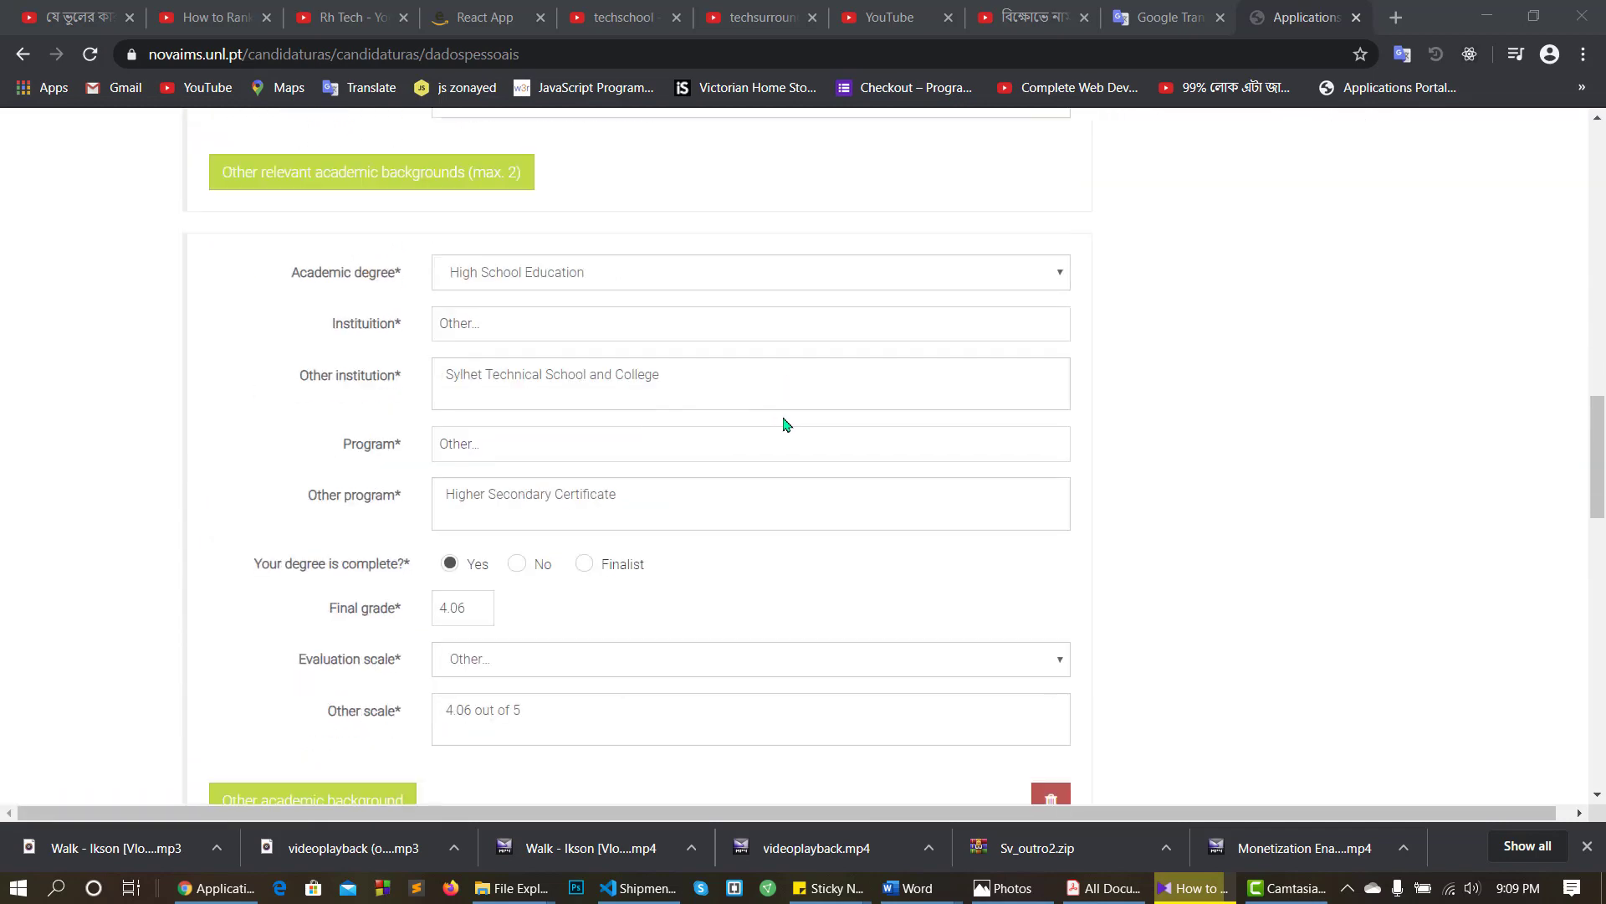
{"action": "scroll", "coordinate": [782, 398], "scroll_direction": "up", "scroll_amount": 7}
{"action": "scroll", "coordinate": [782, 368], "scroll_direction": "up", "scroll_amount": 15}
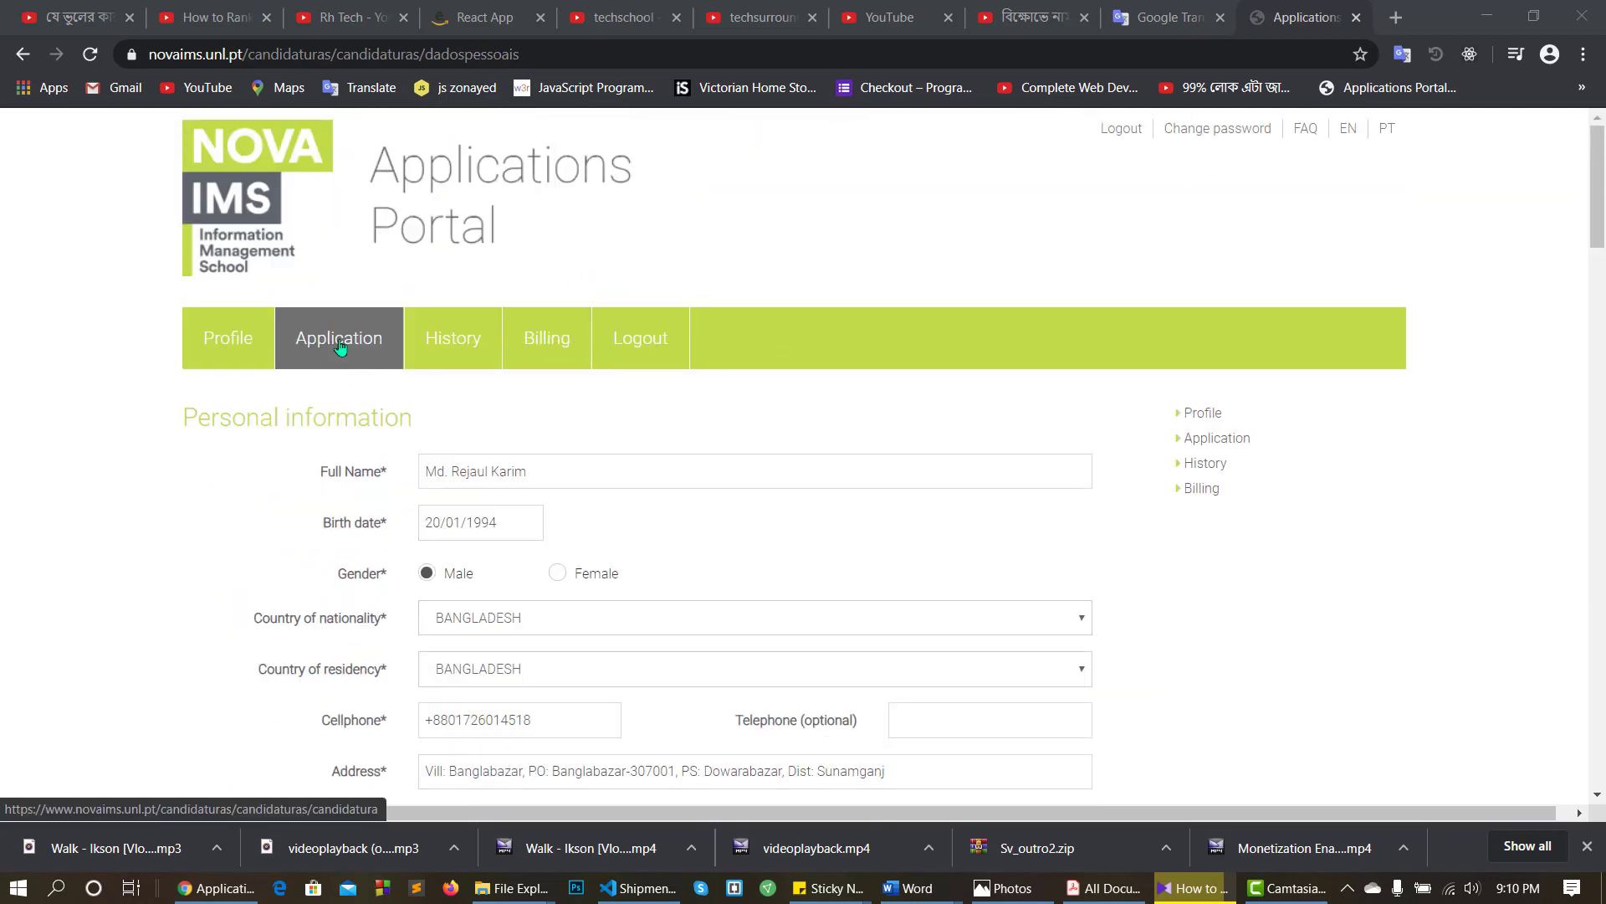
Open the portal's Application page, and examine the enlarged program application form in Nova ims.jpg in Photos.
{"action": "left_click", "coordinate": [340, 348]}
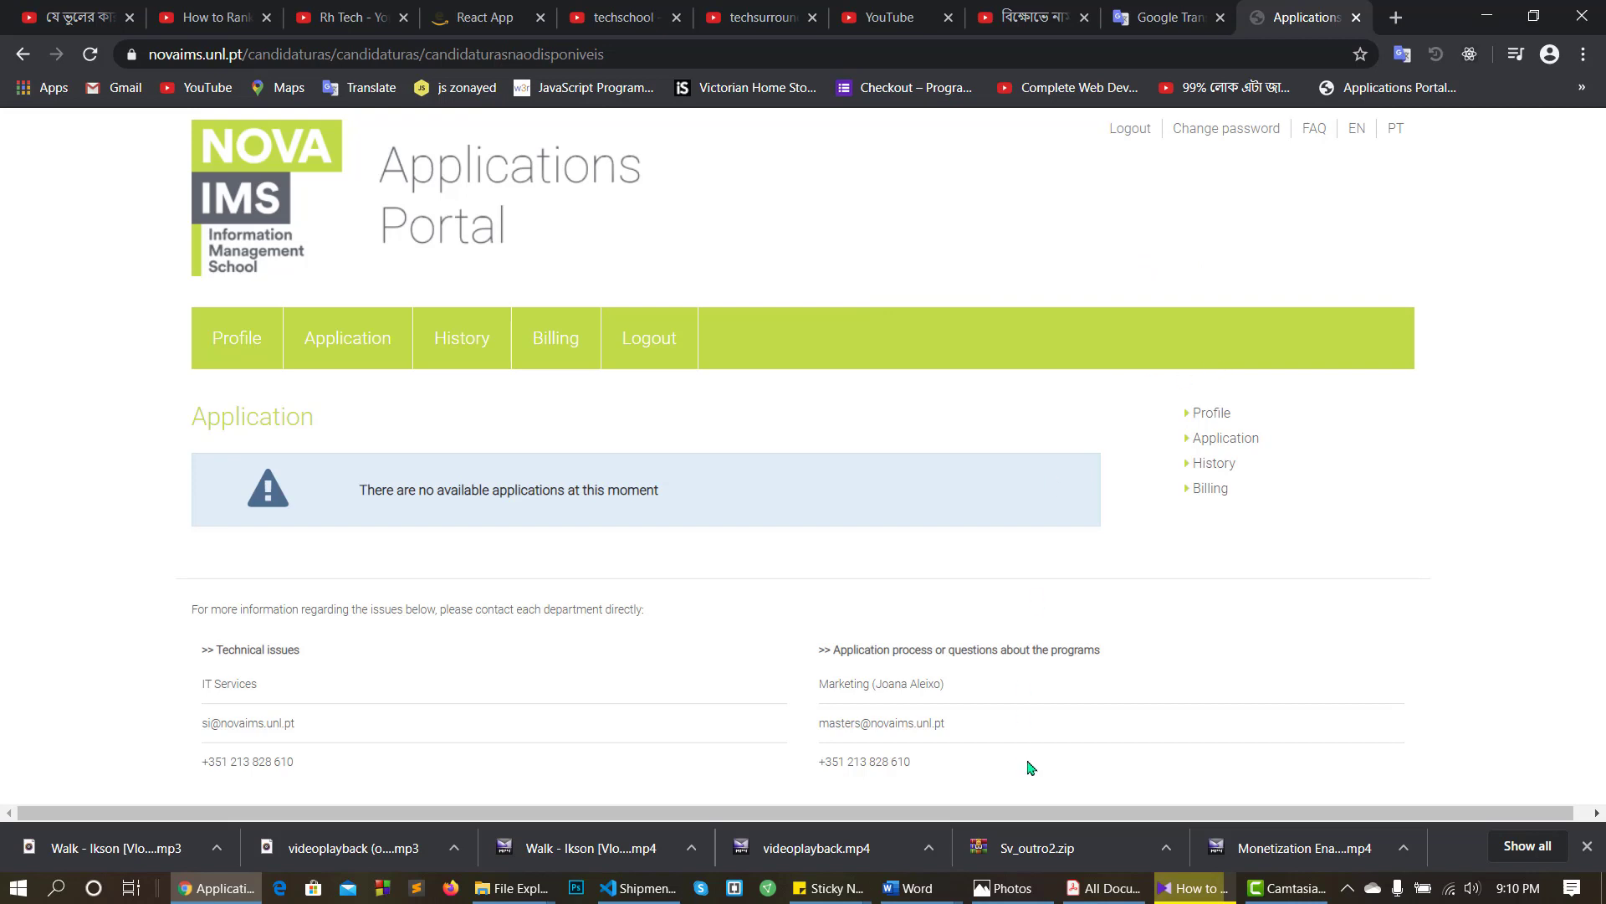
{"action": "left_click", "coordinate": [1012, 896]}
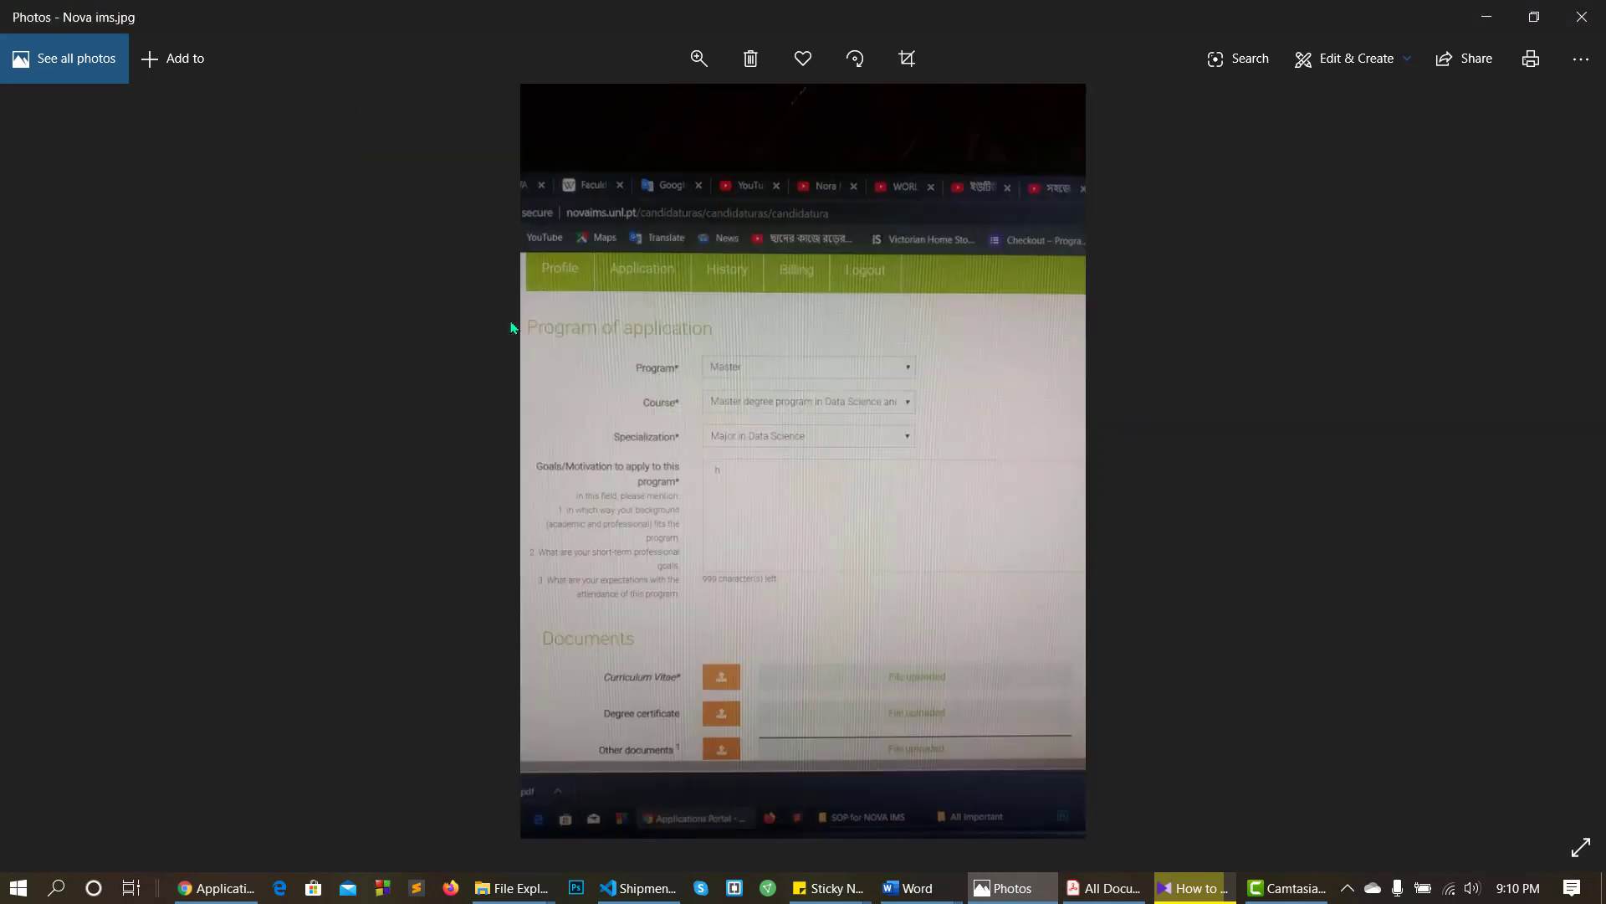
{"action": "scroll", "coordinate": [963, 284], "scroll_direction": "up", "scroll_amount": 3}
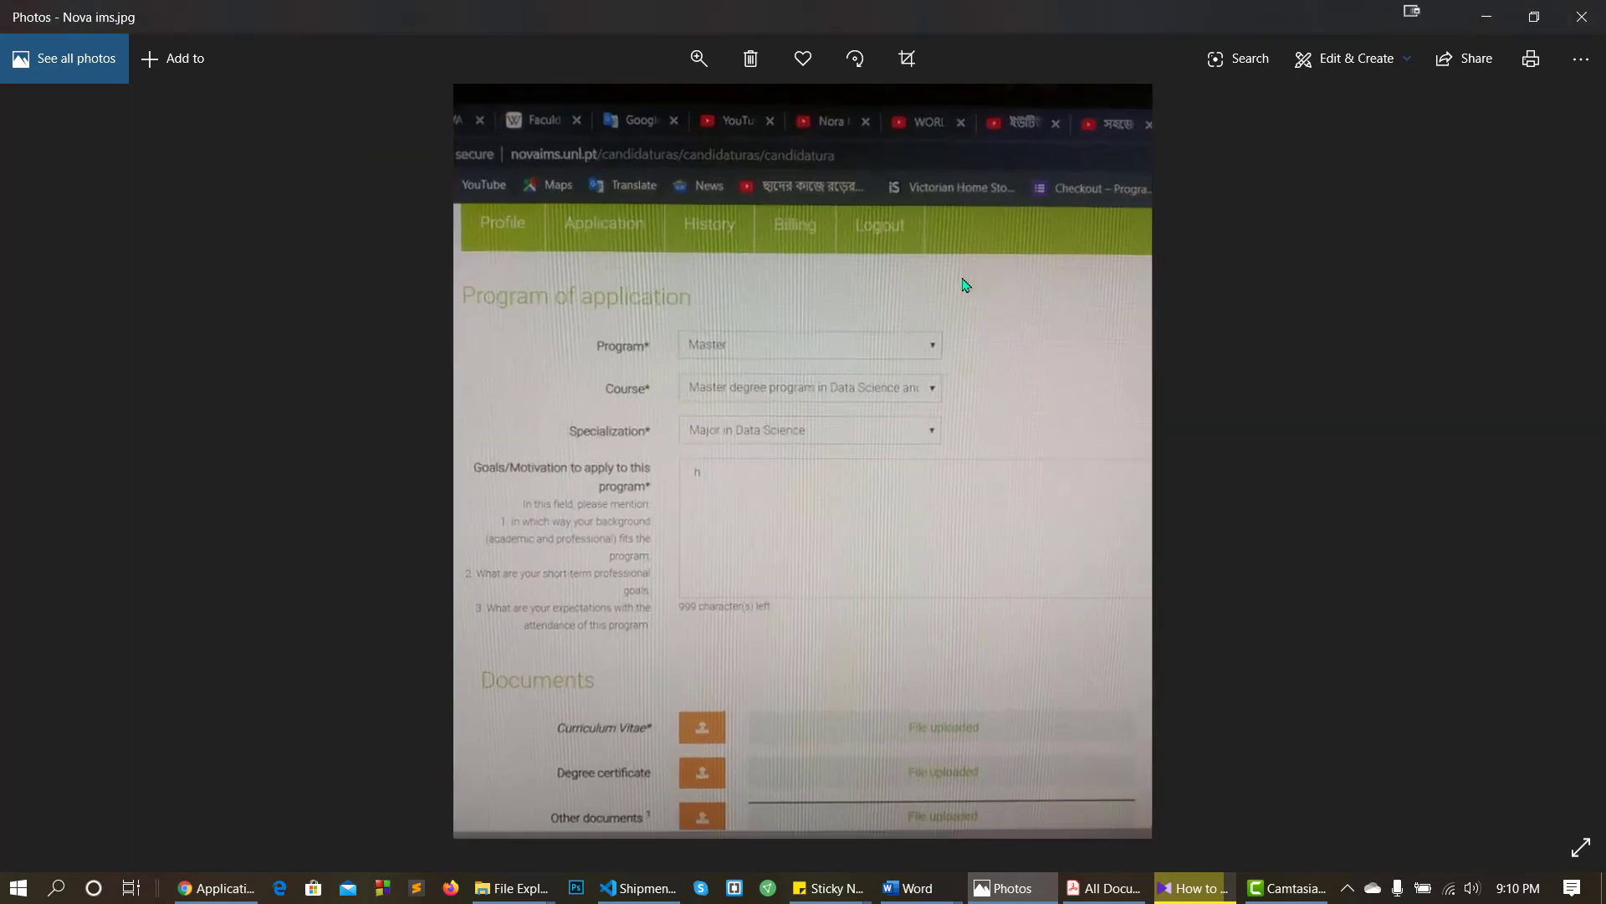
{"action": "scroll", "coordinate": [964, 284], "scroll_direction": "down", "scroll_amount": 1}
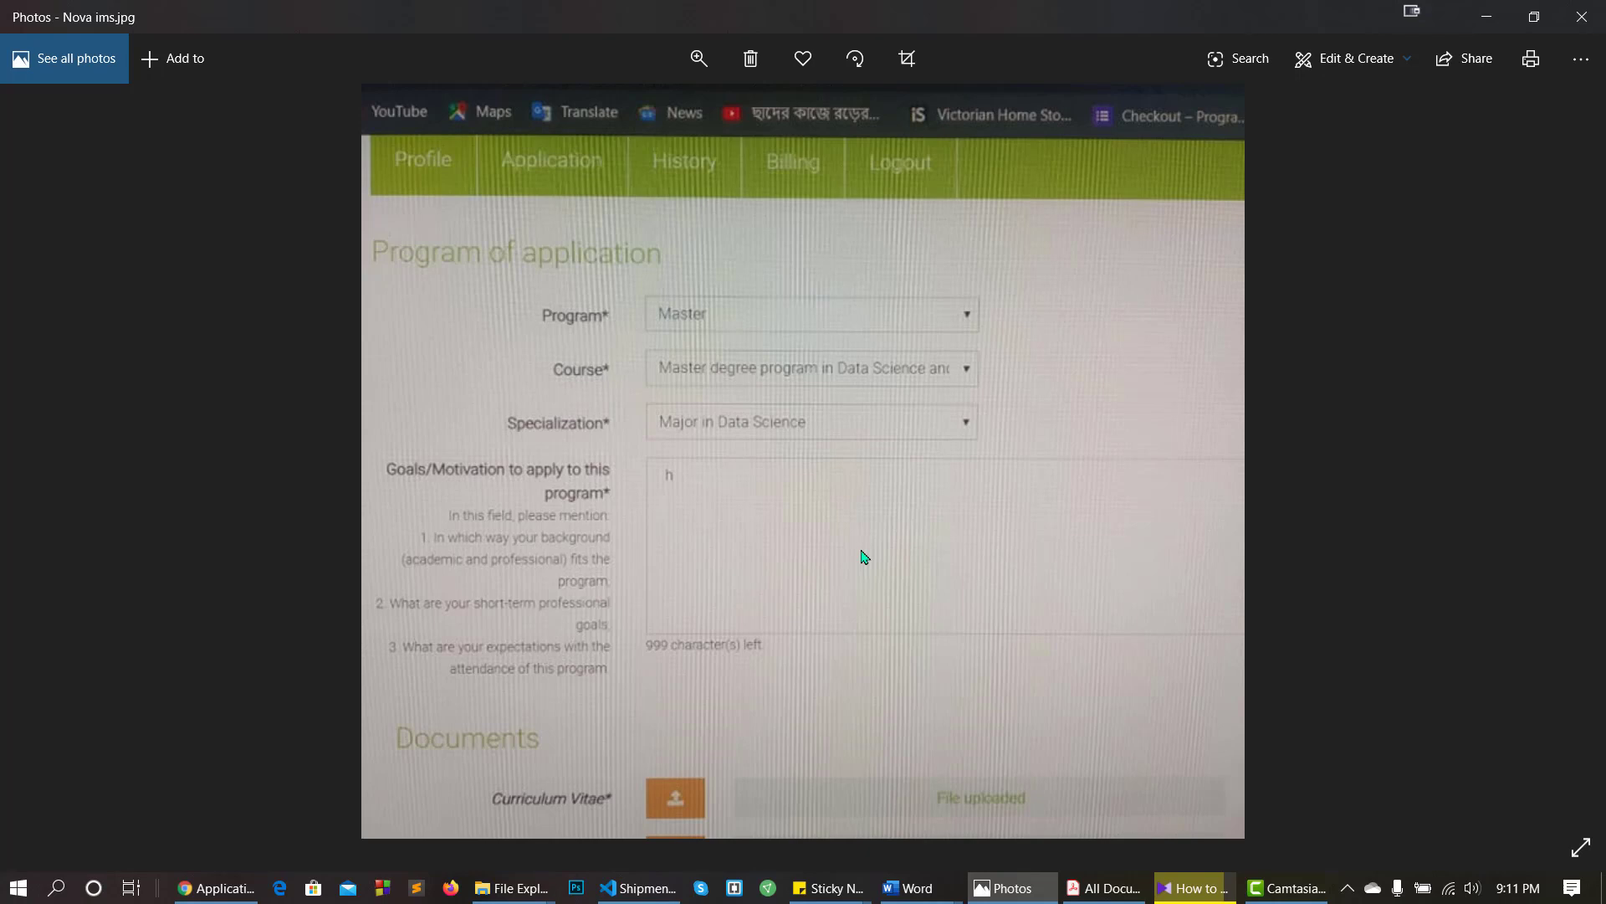
{"action": "left_click", "coordinate": [1487, 16]}
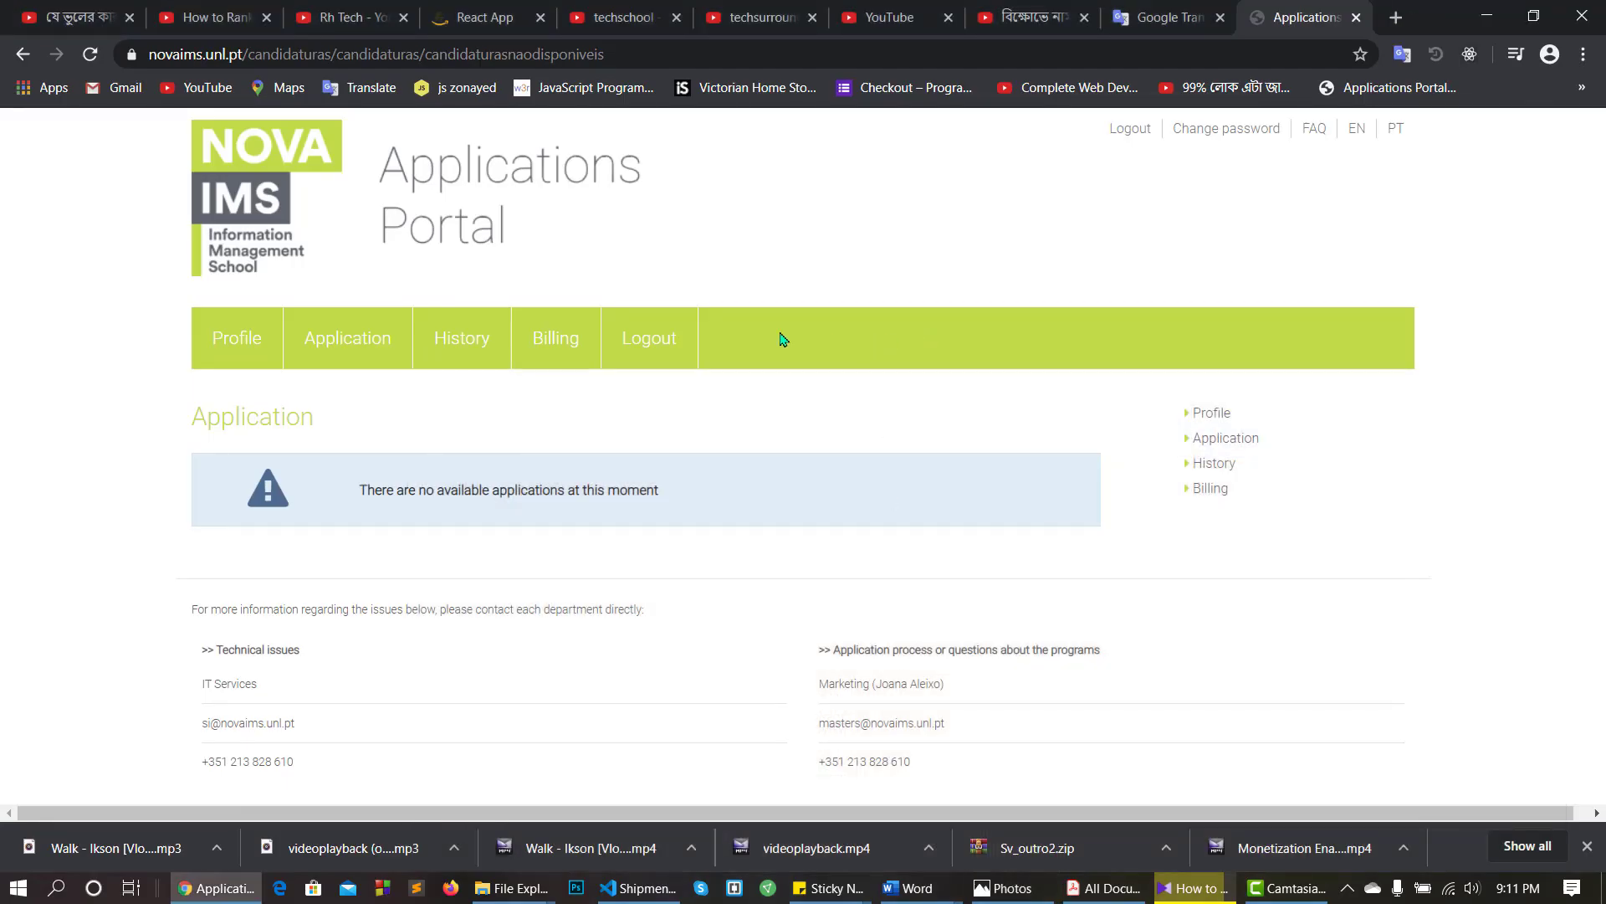
Return to the Profile page and examine its English proficiency and Documents sections.
{"action": "left_click", "coordinate": [236, 336]}
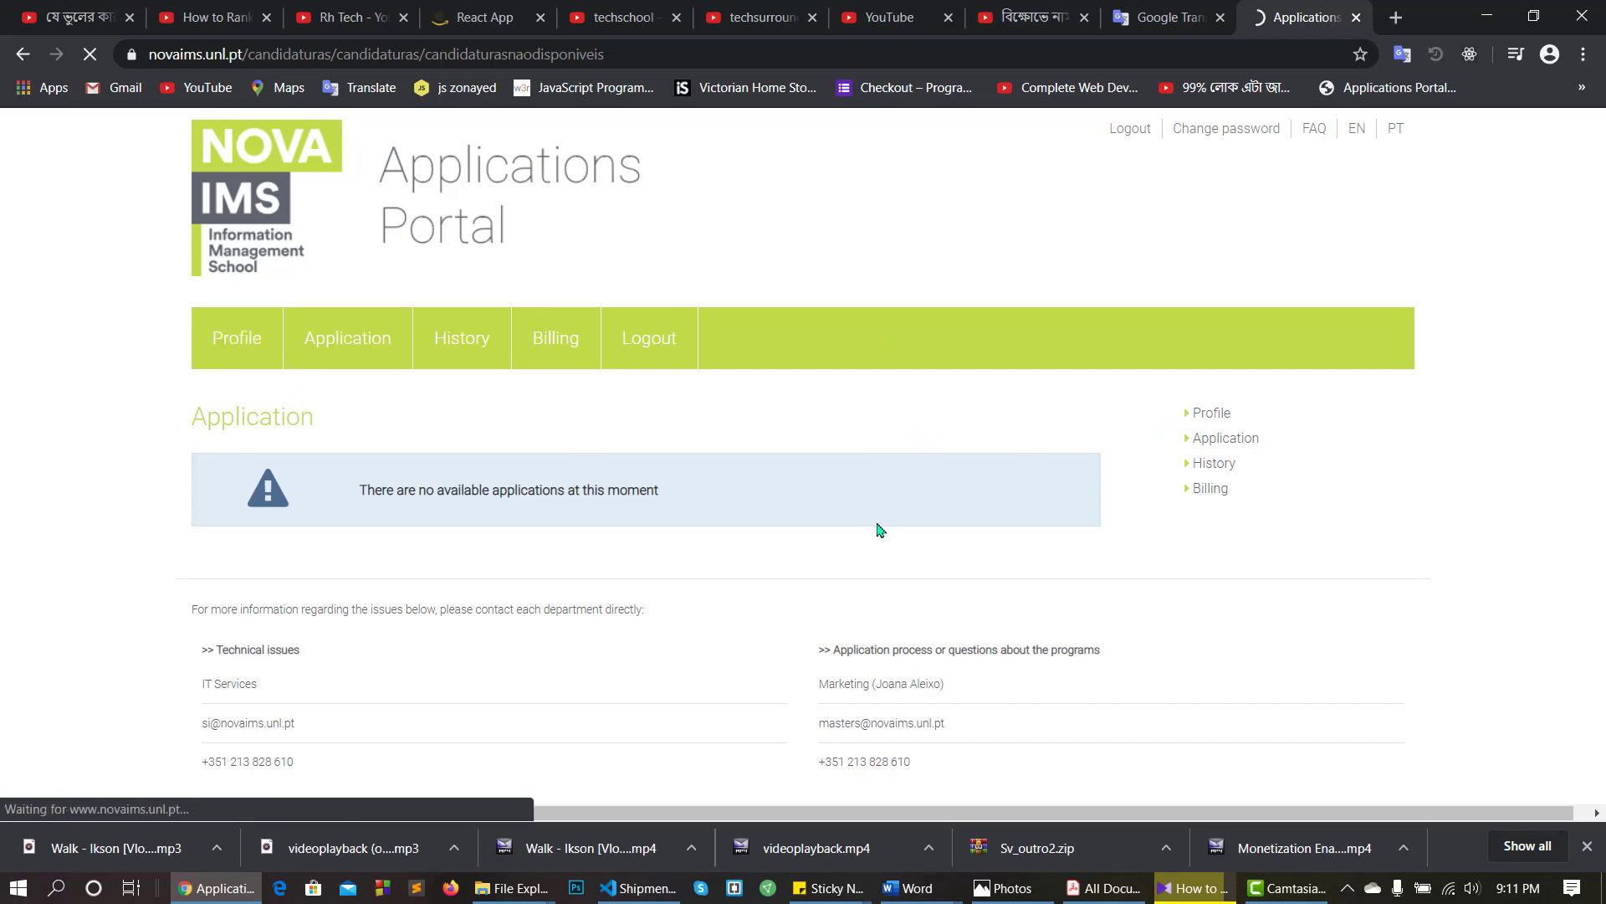
{"action": "scroll", "coordinate": [841, 507], "scroll_direction": "down", "scroll_amount": 15}
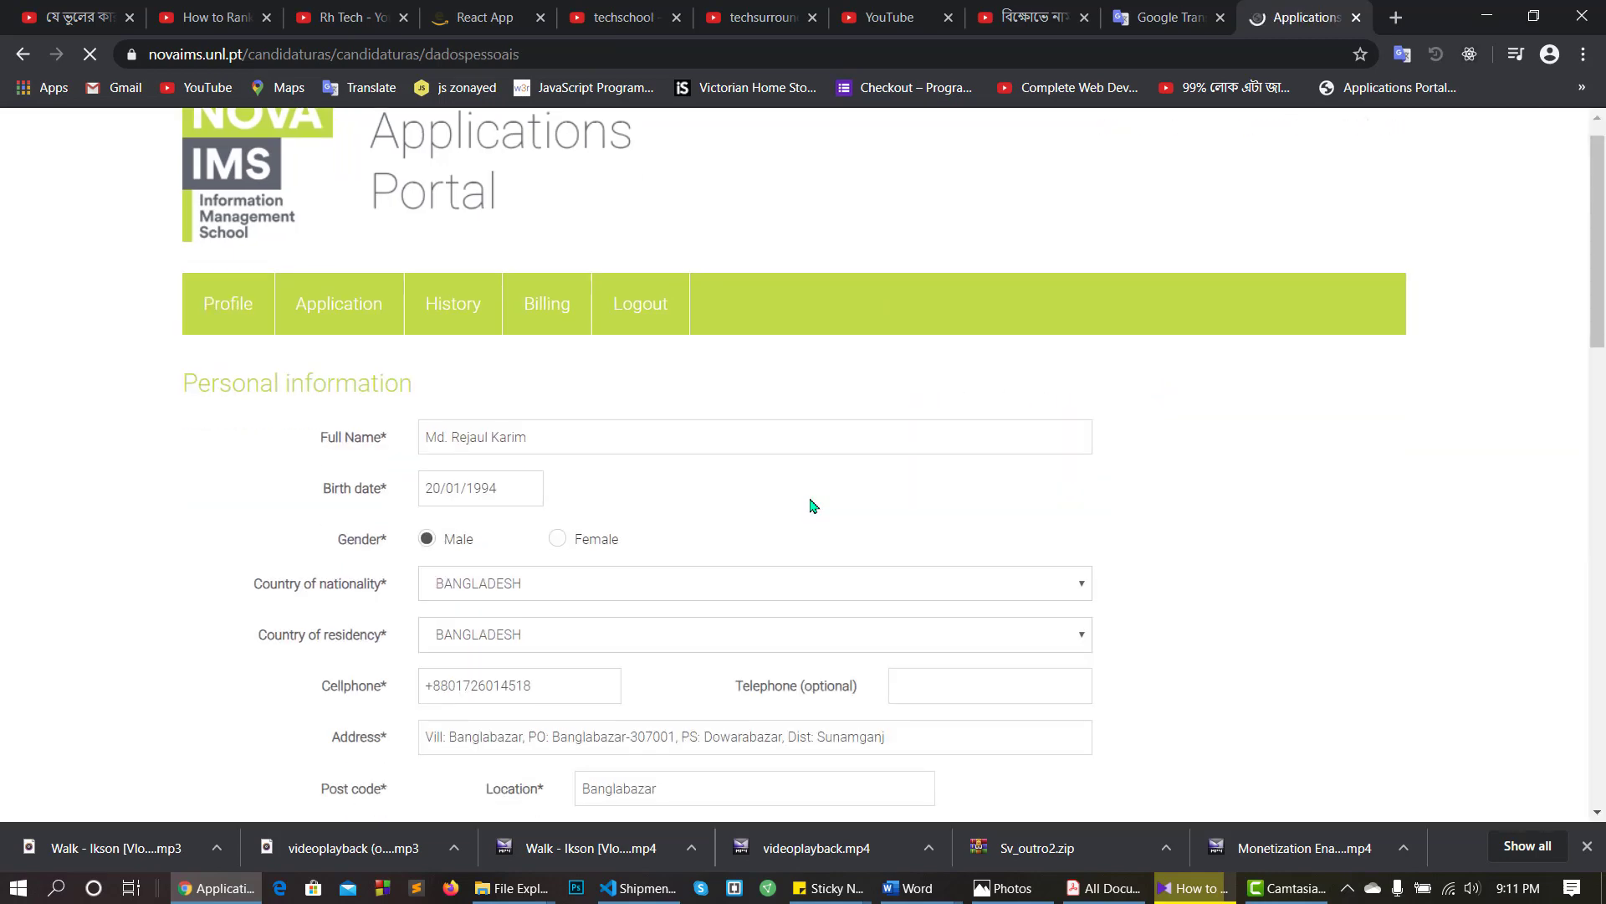
{"action": "scroll", "coordinate": [811, 506], "scroll_direction": "down", "scroll_amount": 15}
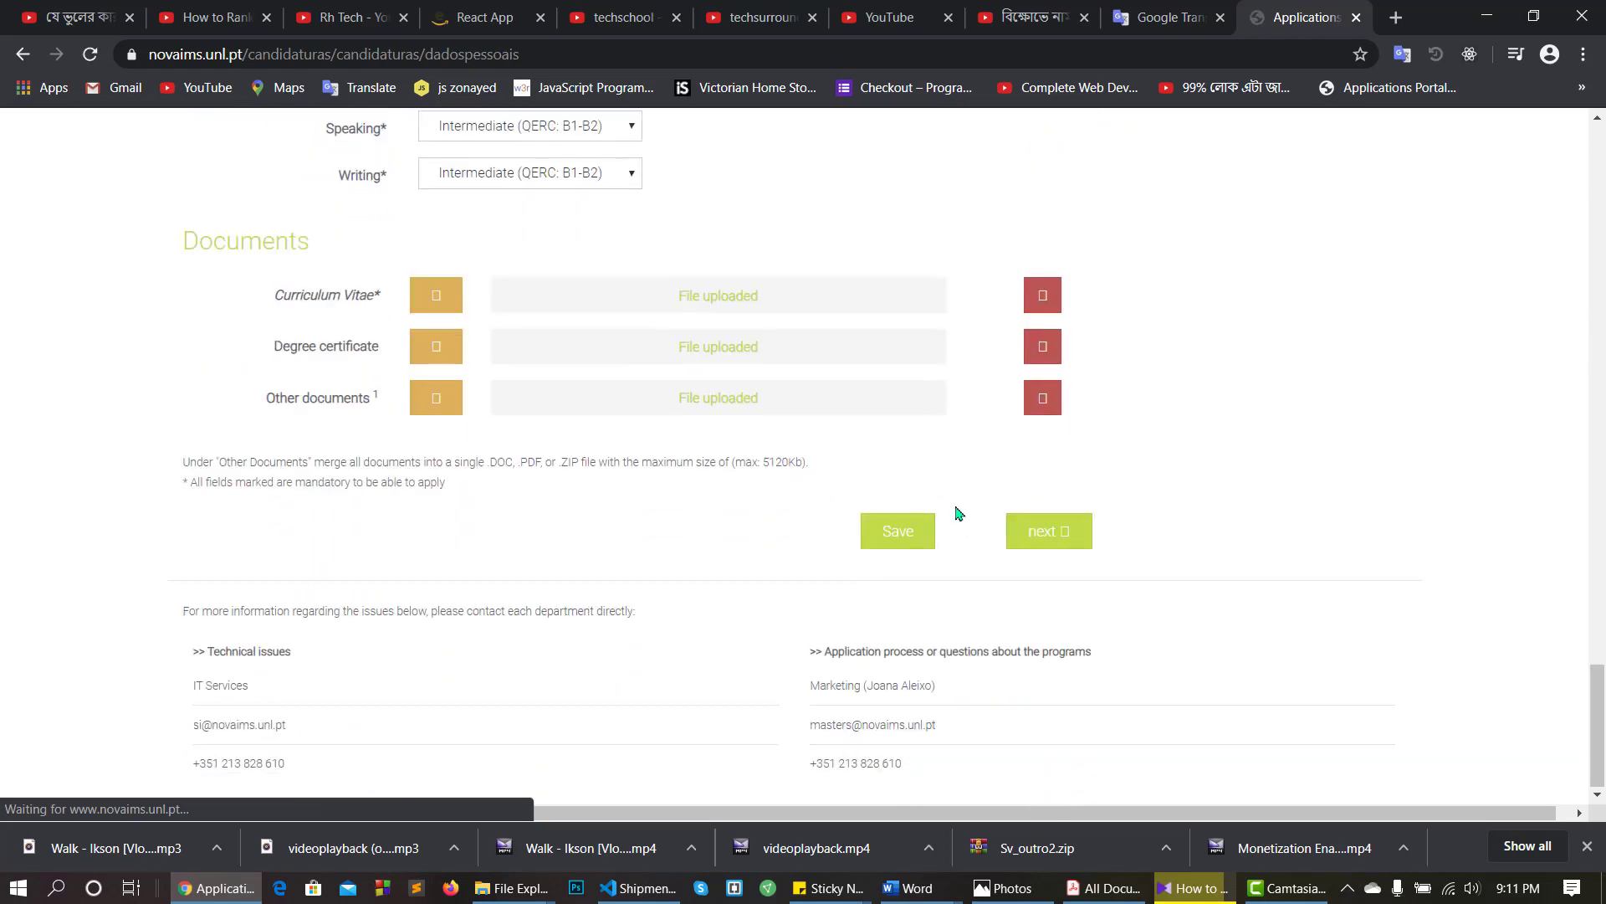
{"action": "left_click", "coordinate": [861, 542]}
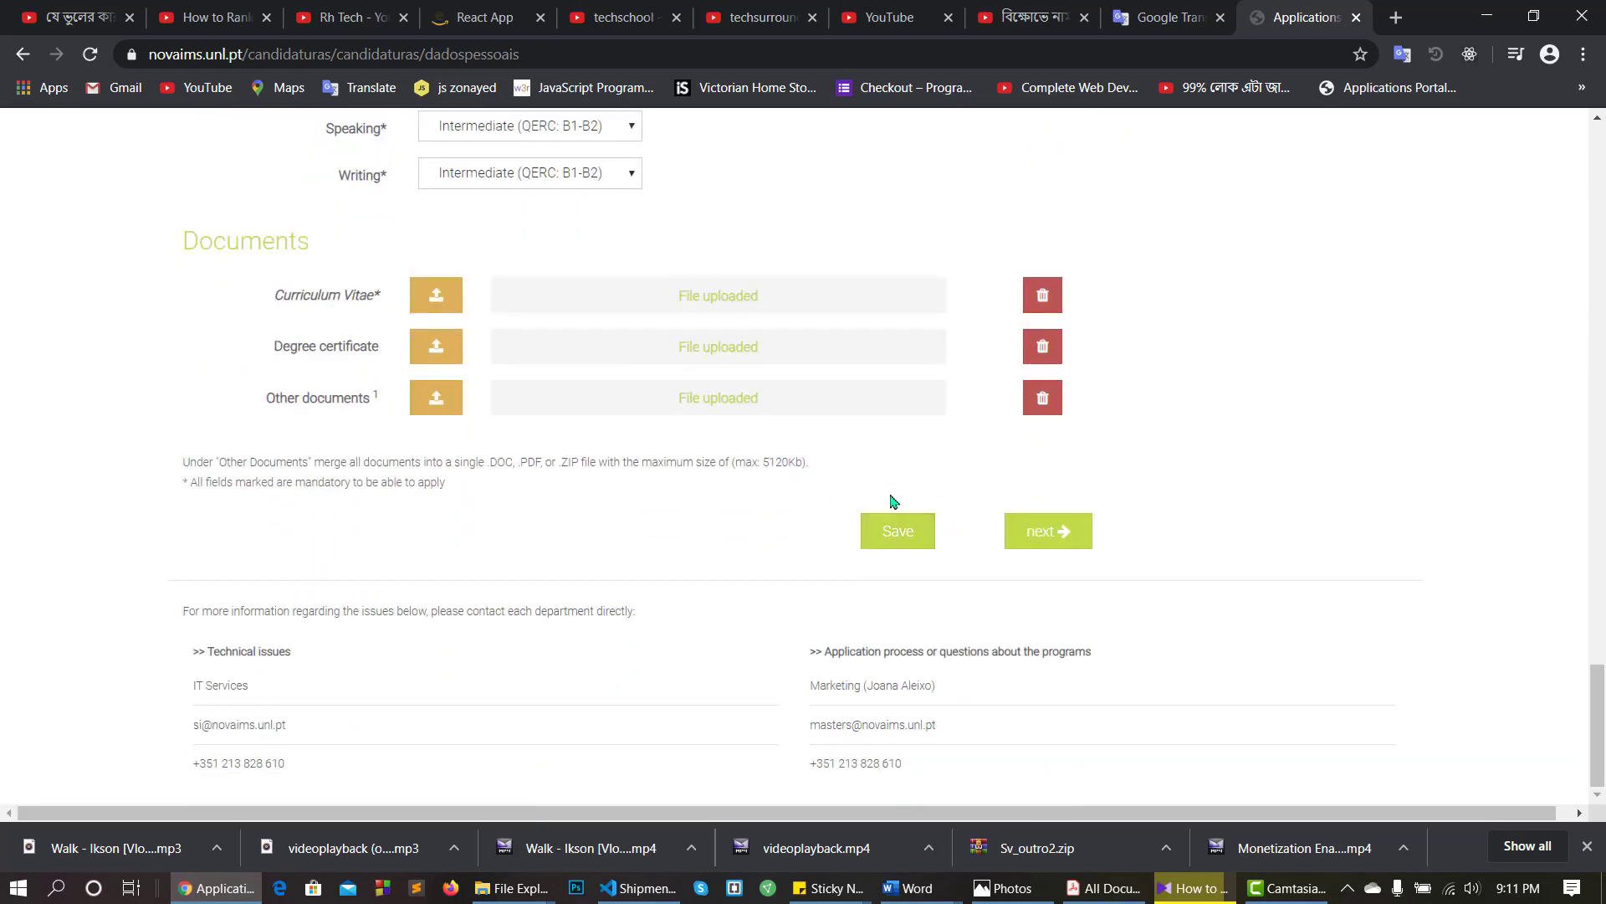
{"action": "scroll", "coordinate": [891, 502], "scroll_direction": "up", "scroll_amount": 2}
{"action": "scroll", "coordinate": [892, 500], "scroll_direction": "down", "scroll_amount": 1}
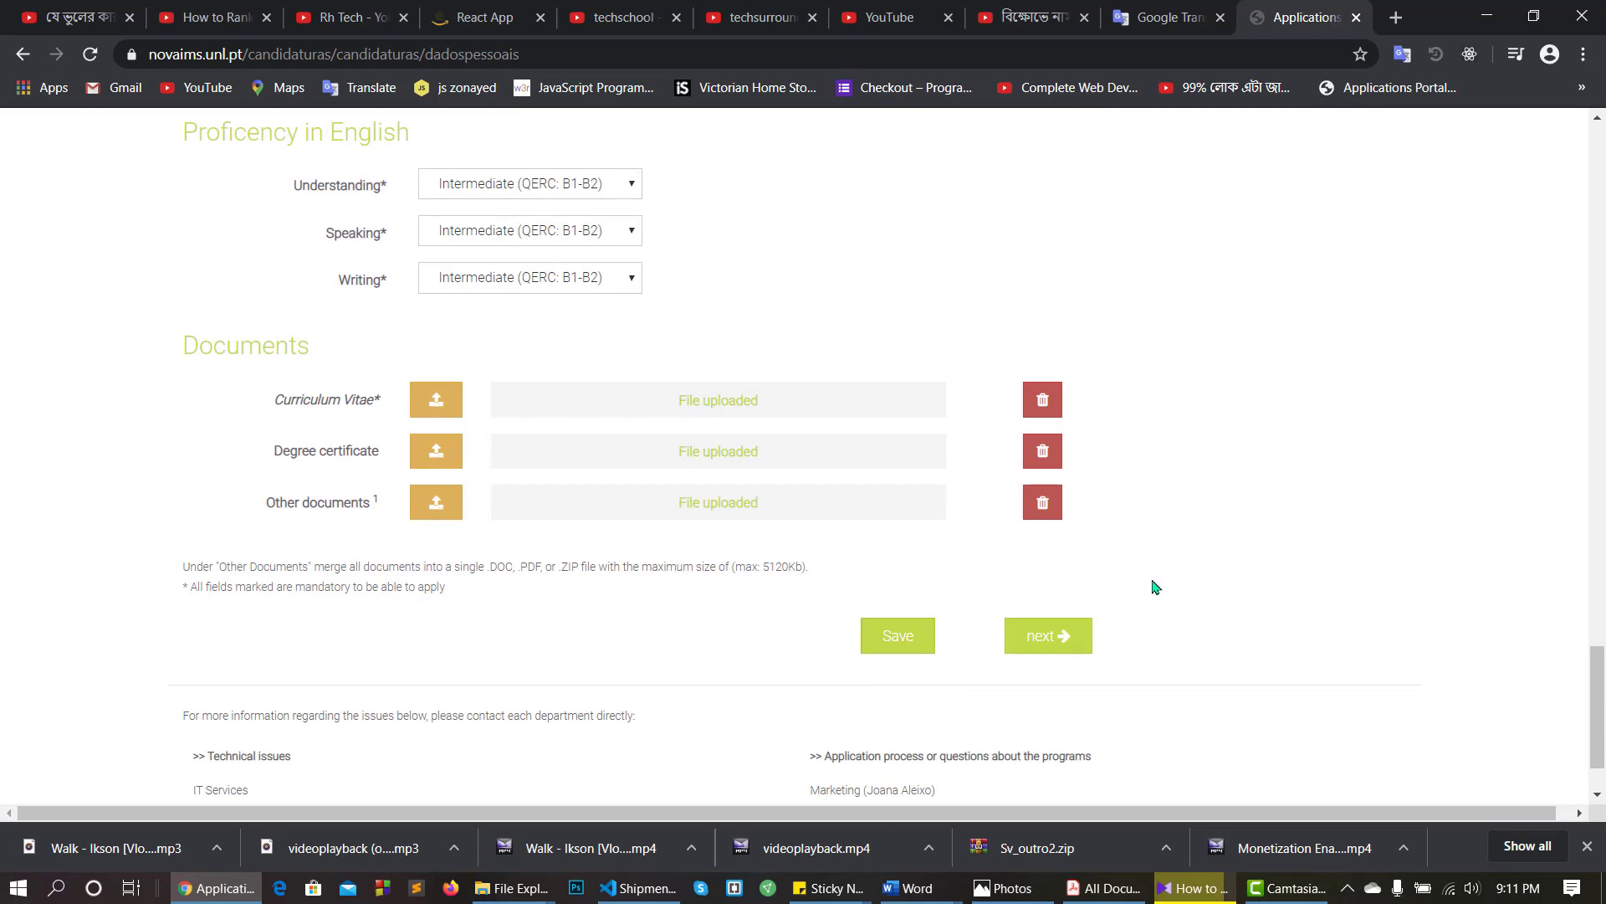
Review the whole profile form again, from personal information through professional experience to the Documents section.
{"action": "scroll", "coordinate": [1151, 577], "scroll_direction": "up", "scroll_amount": 7}
{"action": "scroll", "coordinate": [1151, 560], "scroll_direction": "up", "scroll_amount": 20}
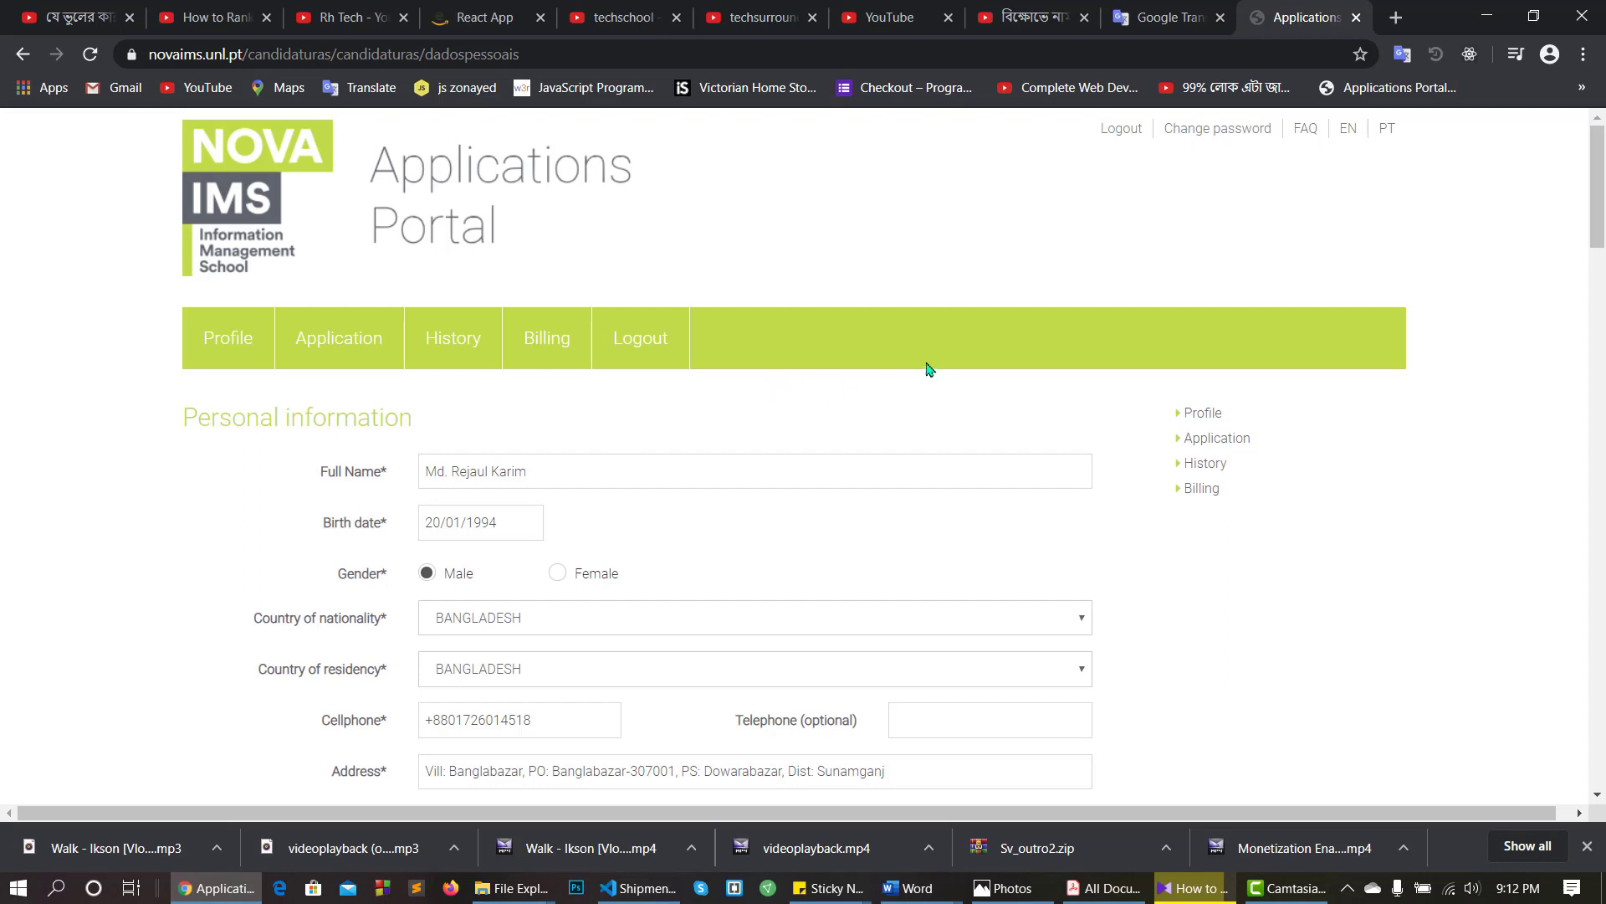
{"action": "scroll", "coordinate": [740, 352], "scroll_direction": "down", "scroll_amount": 15}
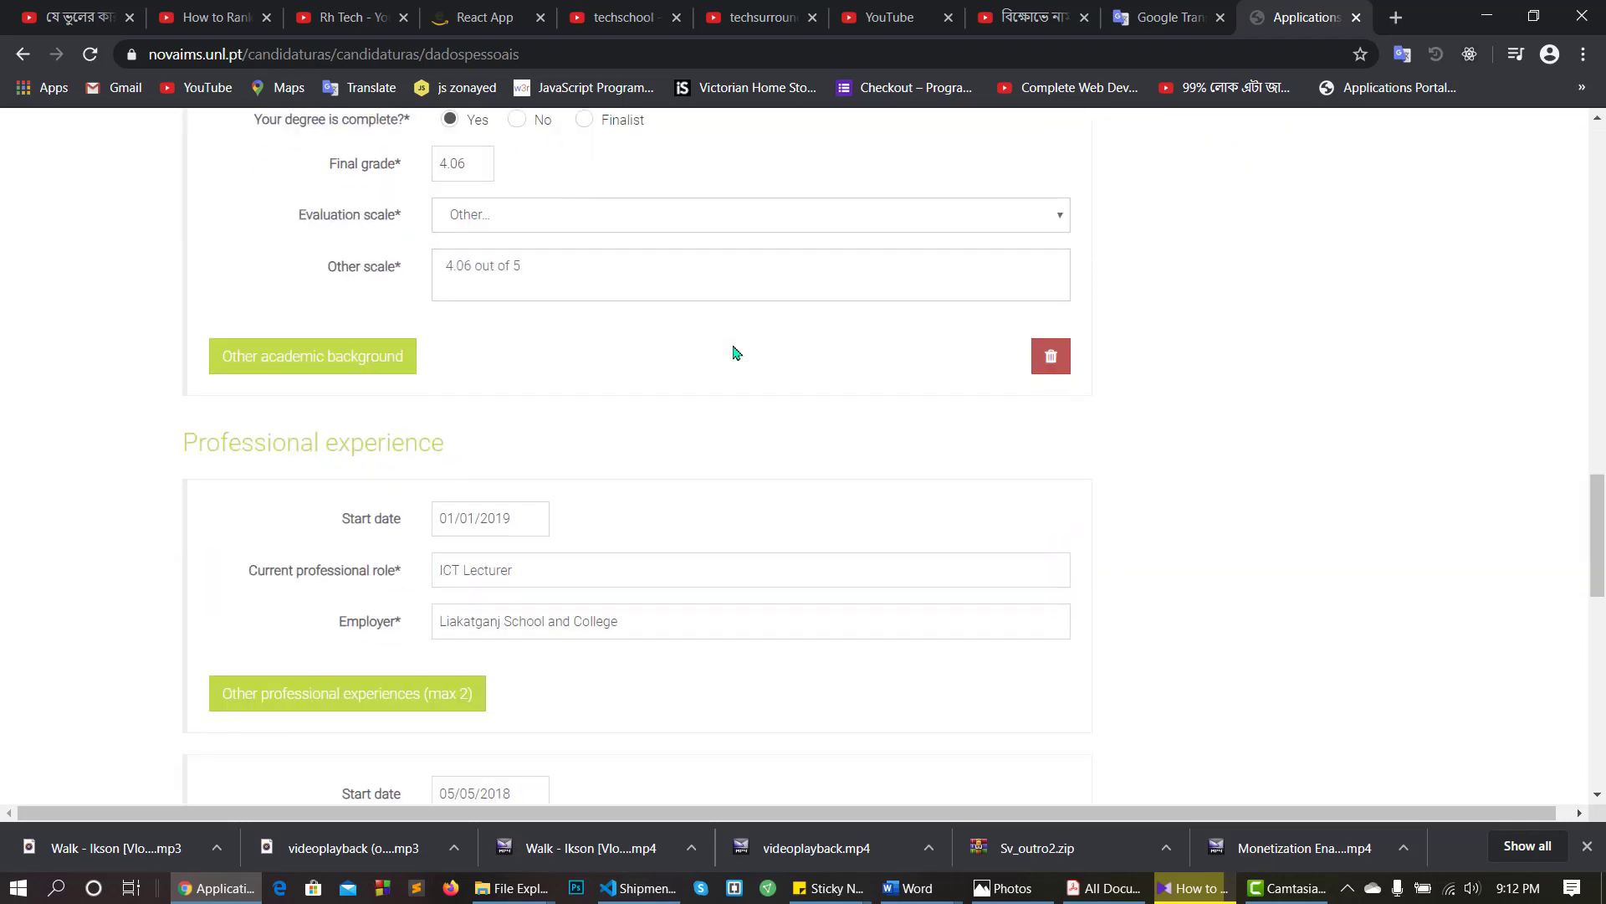
{"action": "scroll", "coordinate": [734, 352], "scroll_direction": "down", "scroll_amount": 15}
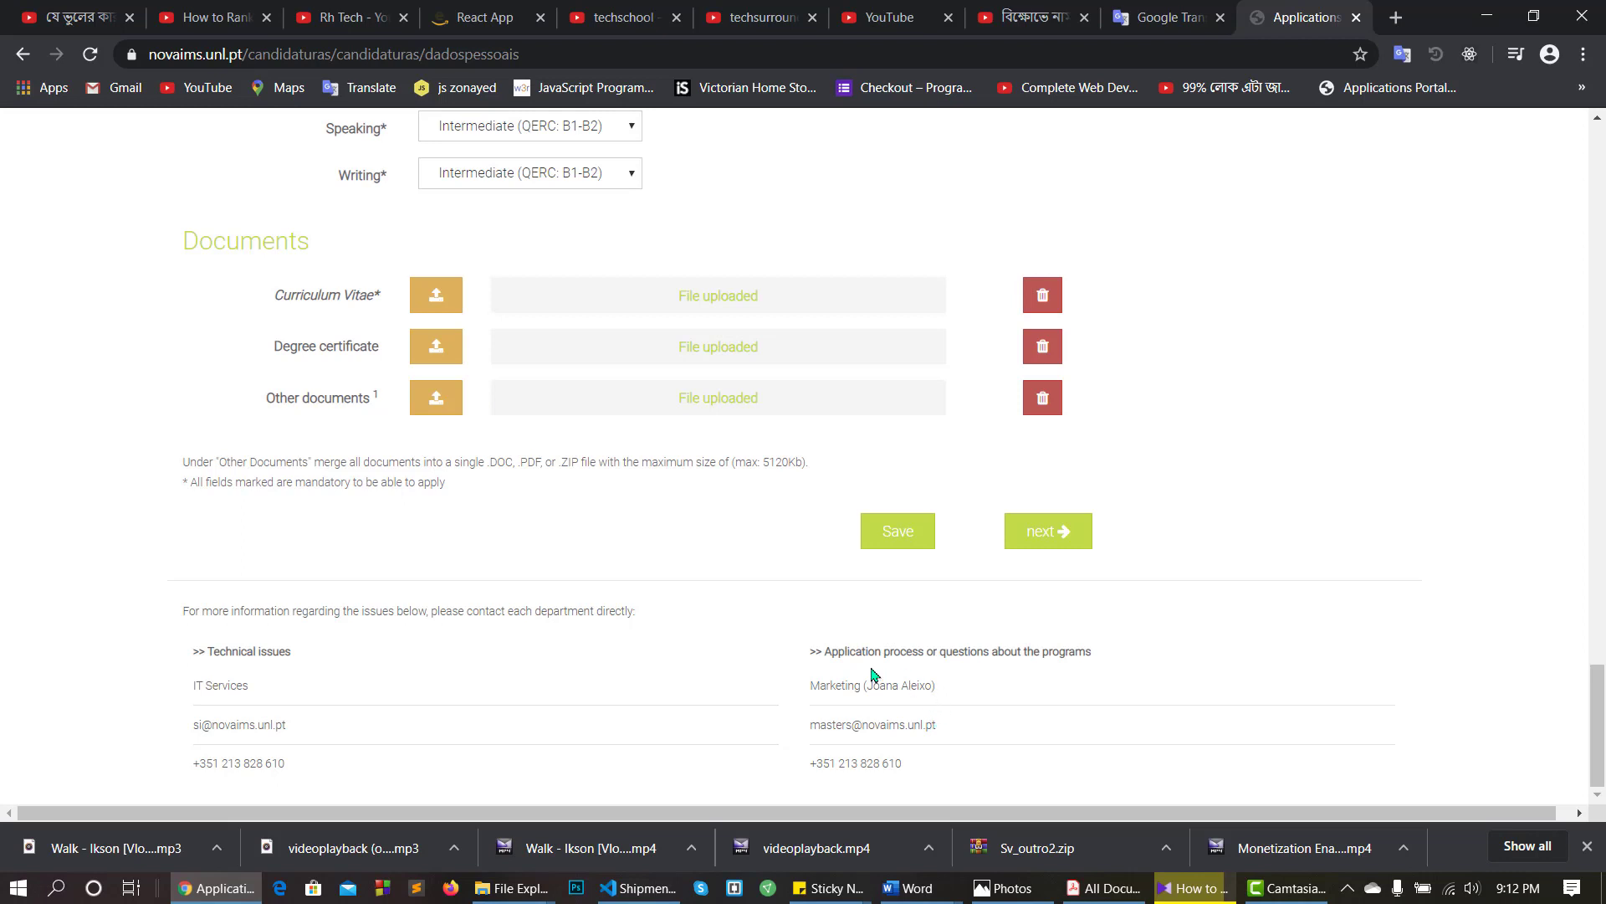
Switch to University Required doc.docx in Word, go through the required documents list, and return to the applications portal.
{"action": "left_click", "coordinate": [920, 891]}
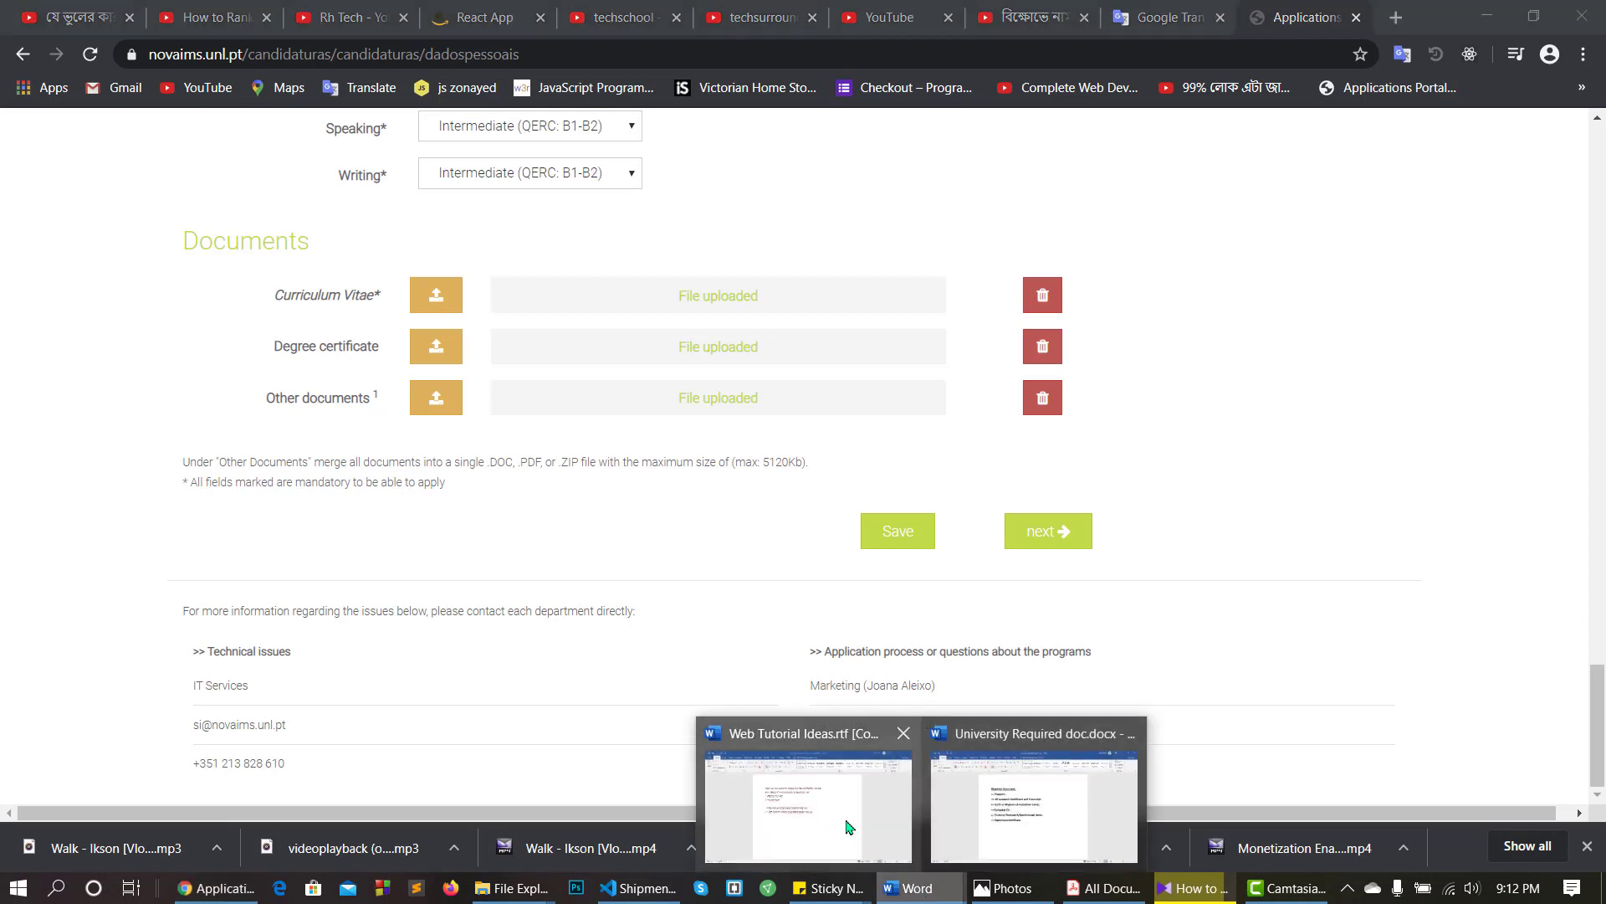
{"action": "mouse_move", "coordinate": [833, 810]}
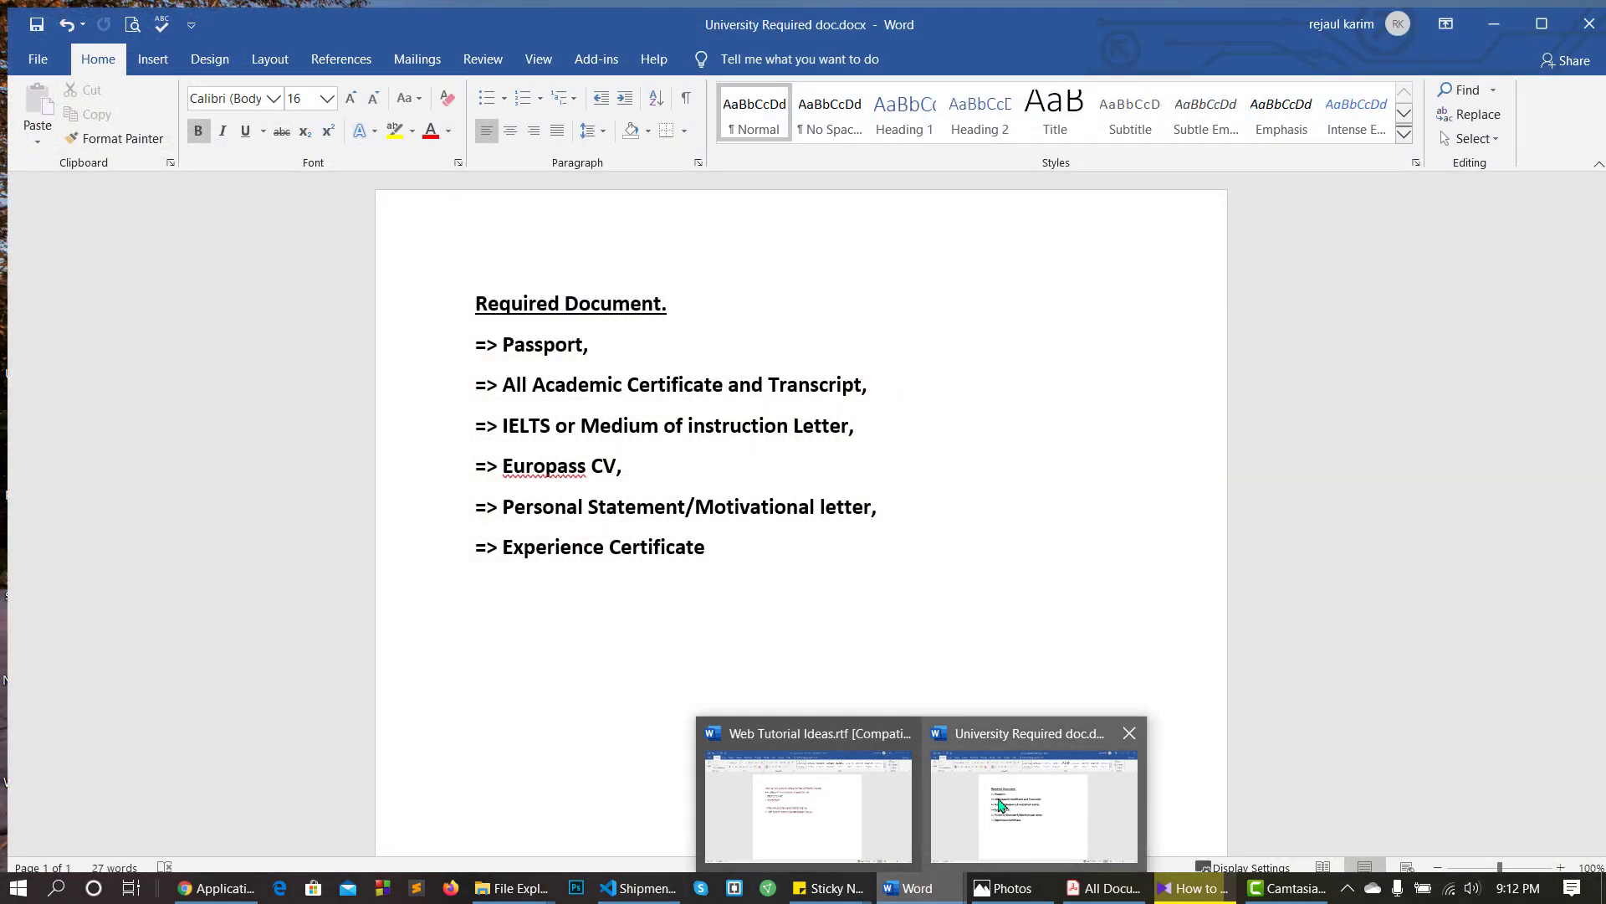
{"action": "left_click", "coordinate": [998, 806]}
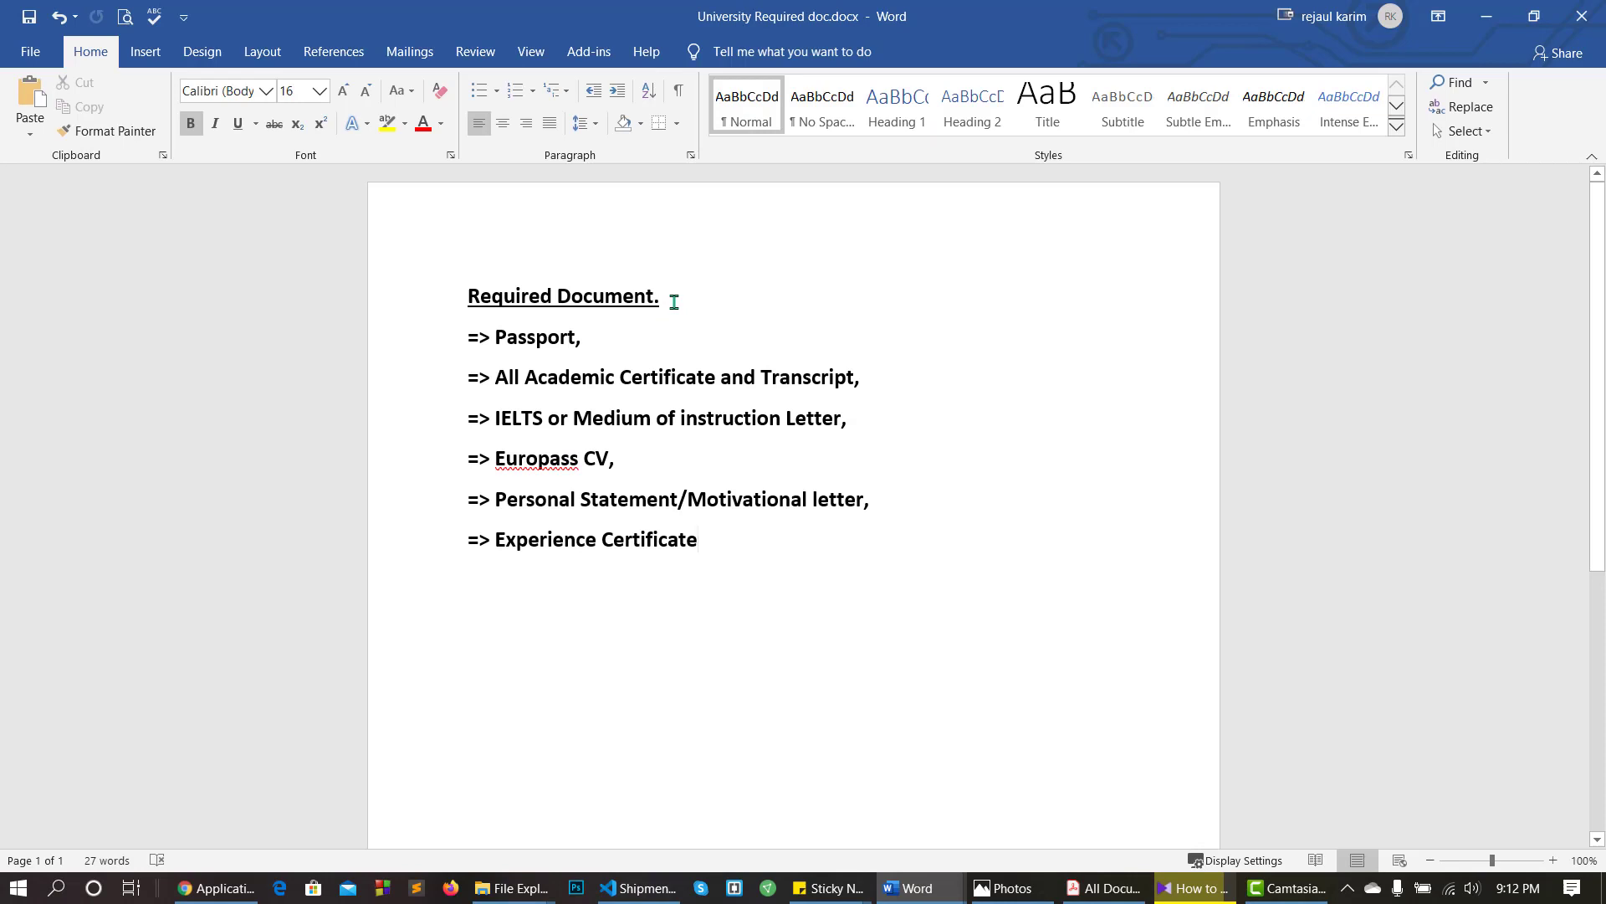
{"action": "left_click_drag", "start_coordinate": [674, 301], "coordinate": [507, 305]}
{"action": "key", "text": "Down"}
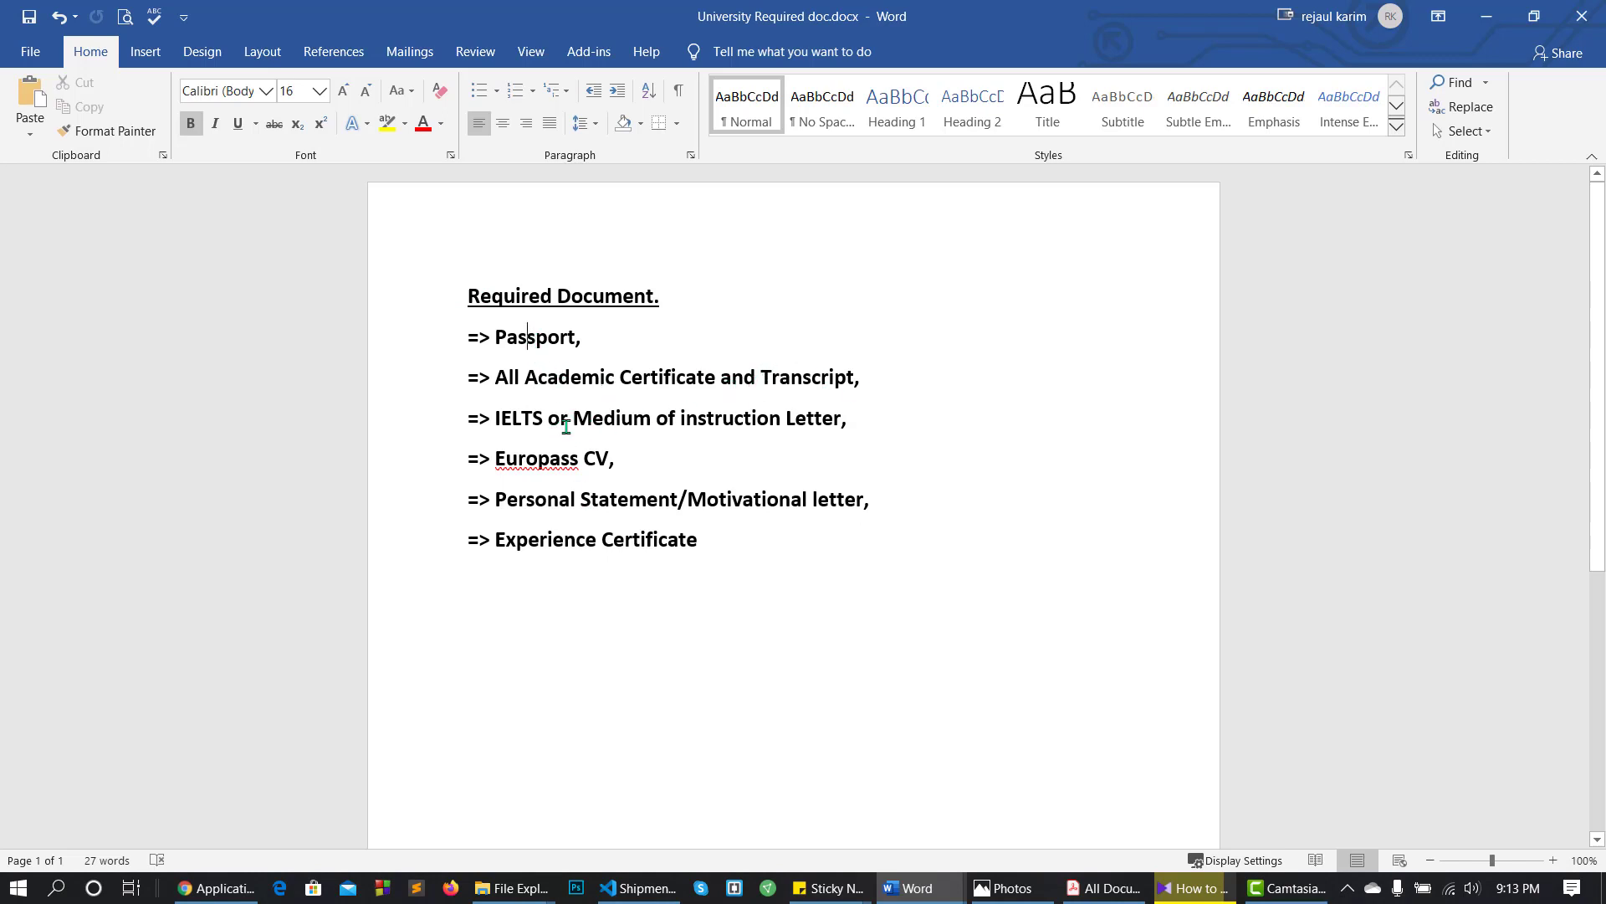
{"action": "left_click", "coordinate": [864, 419]}
{"action": "left_click", "coordinate": [641, 461]}
{"action": "left_click", "coordinate": [872, 501]}
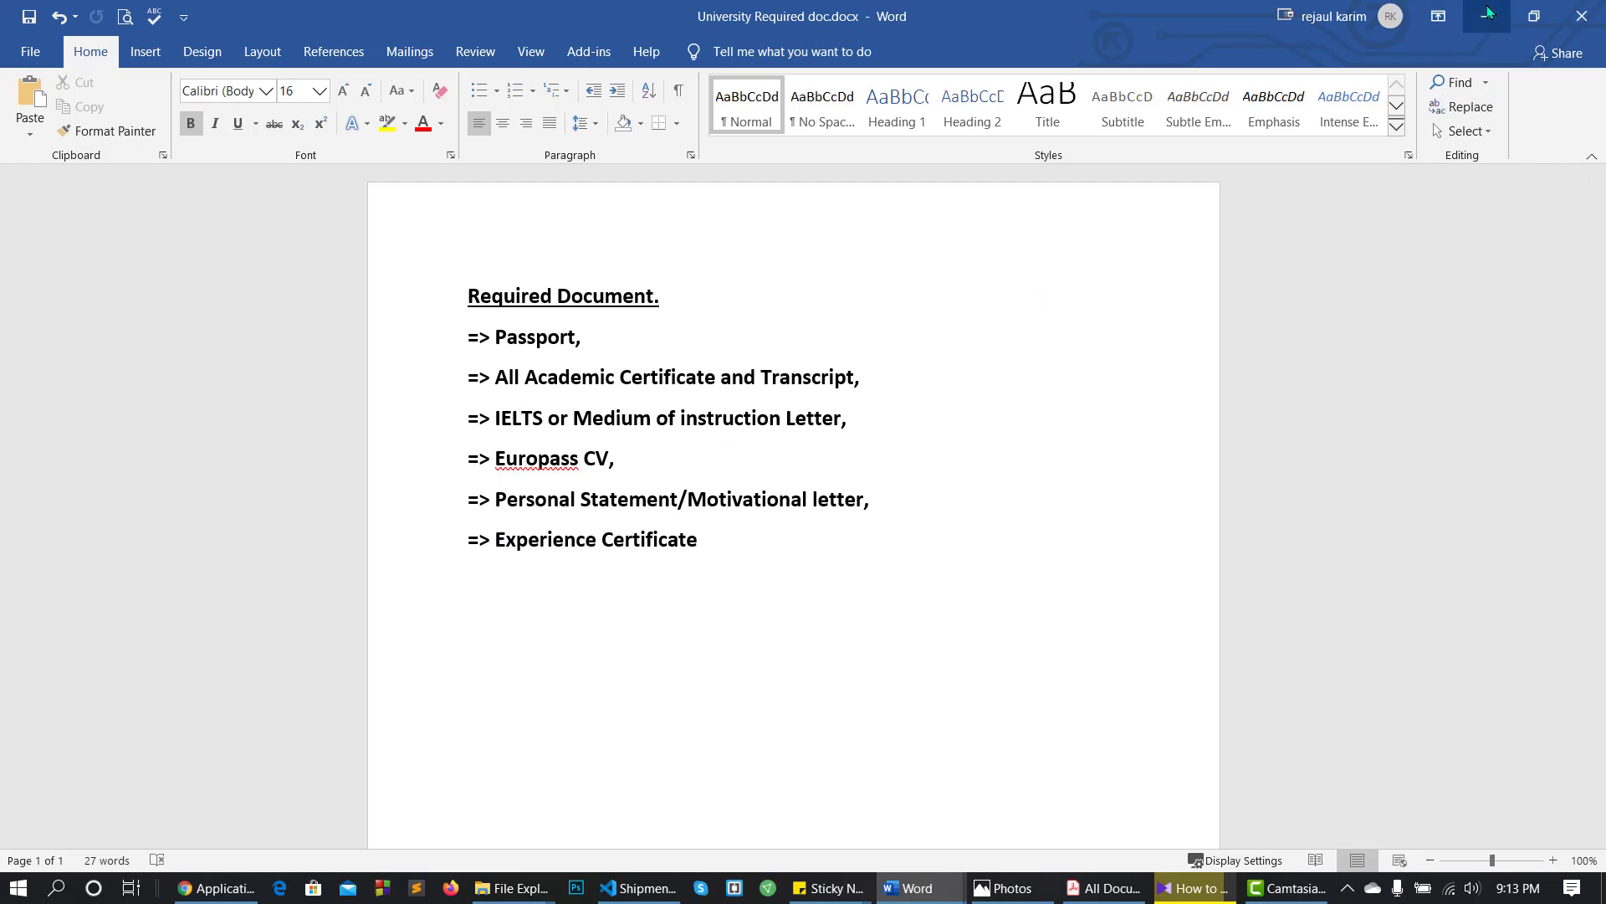
{"action": "key", "text": "alt+Tab"}
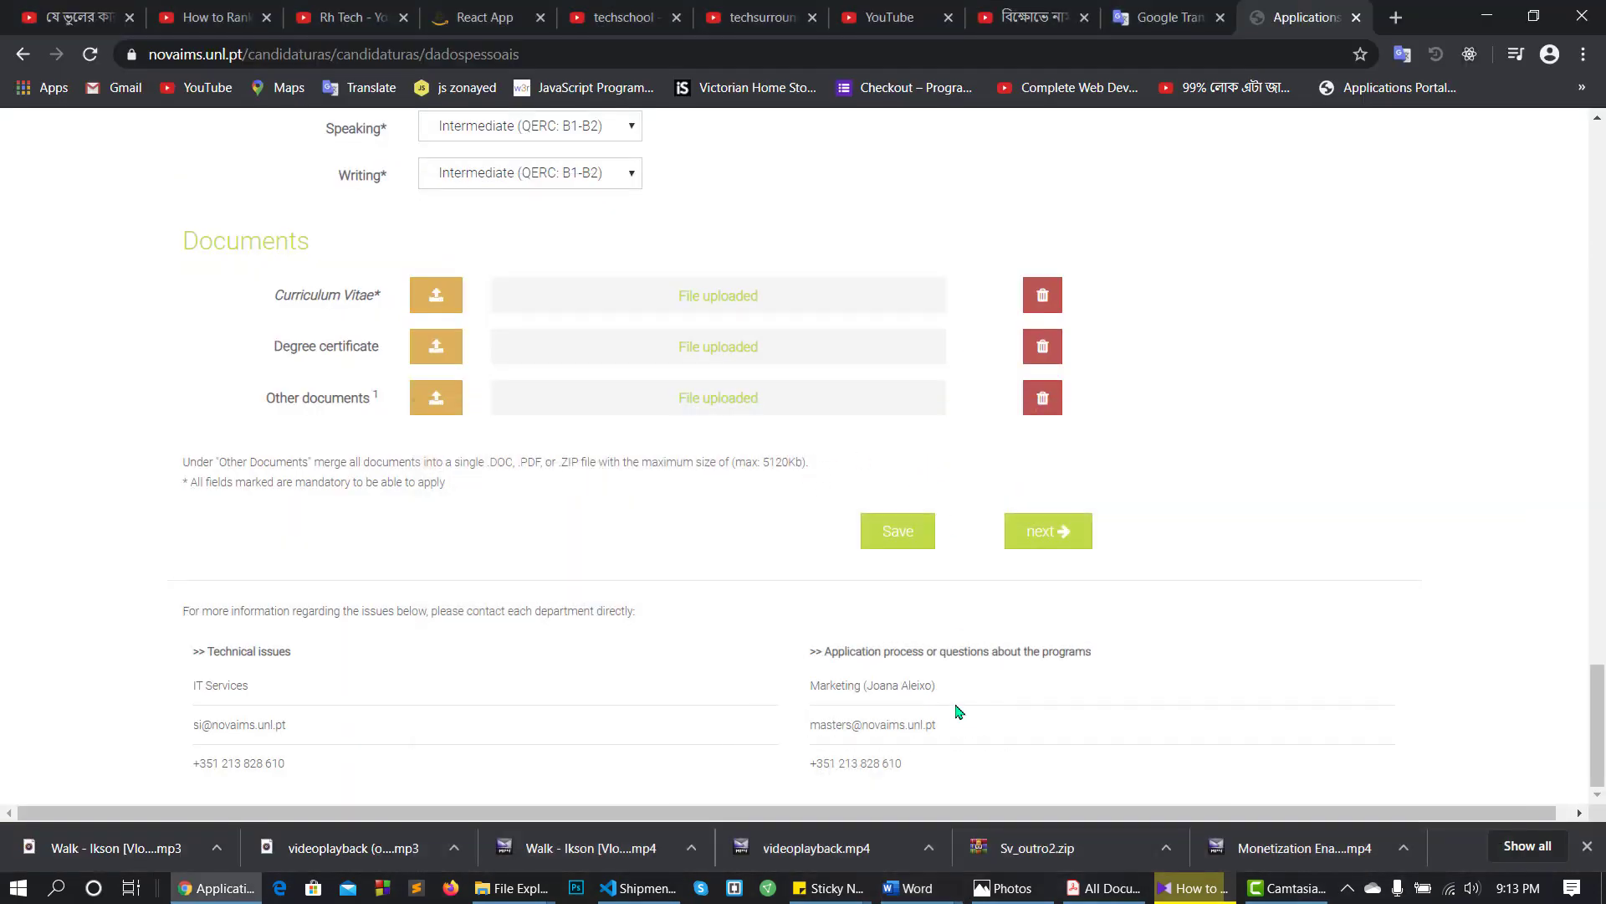
Switch to All Documents final.pdf in Adobe Acrobat Reader and examine the B.Sc in CSE provisional certificate.
{"action": "left_click", "coordinate": [1106, 888]}
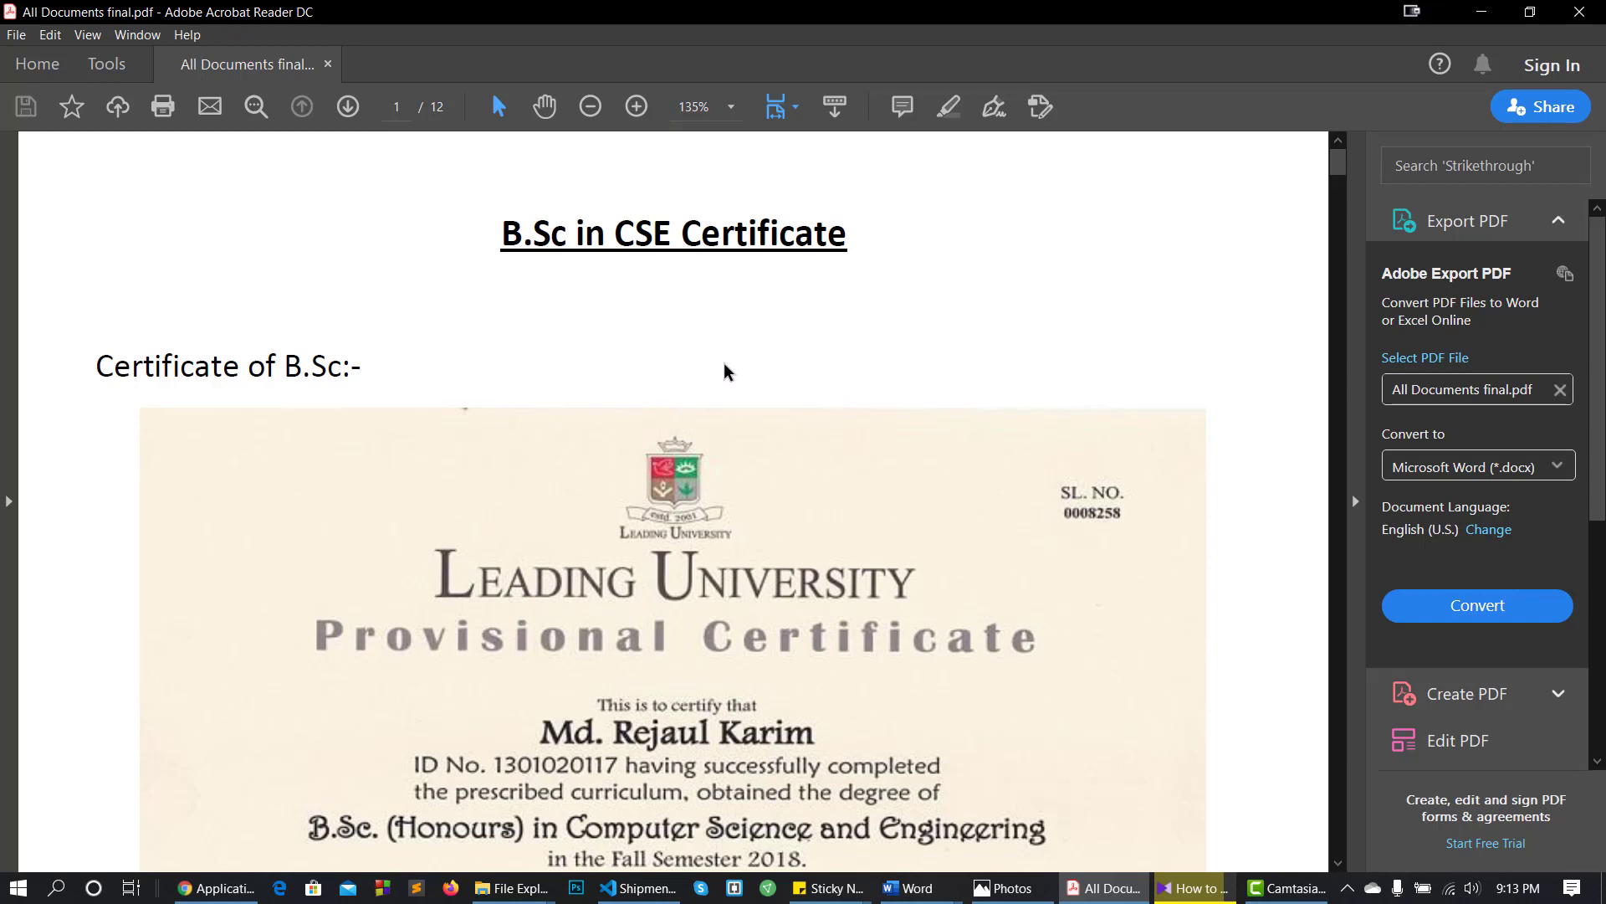
{"action": "scroll", "coordinate": [644, 358], "scroll_direction": "down", "scroll_amount": 3}
{"action": "scroll", "coordinate": [663, 357], "scroll_direction": "up", "scroll_amount": 3}
{"action": "scroll", "coordinate": [653, 411], "scroll_direction": "down", "scroll_amount": 13}
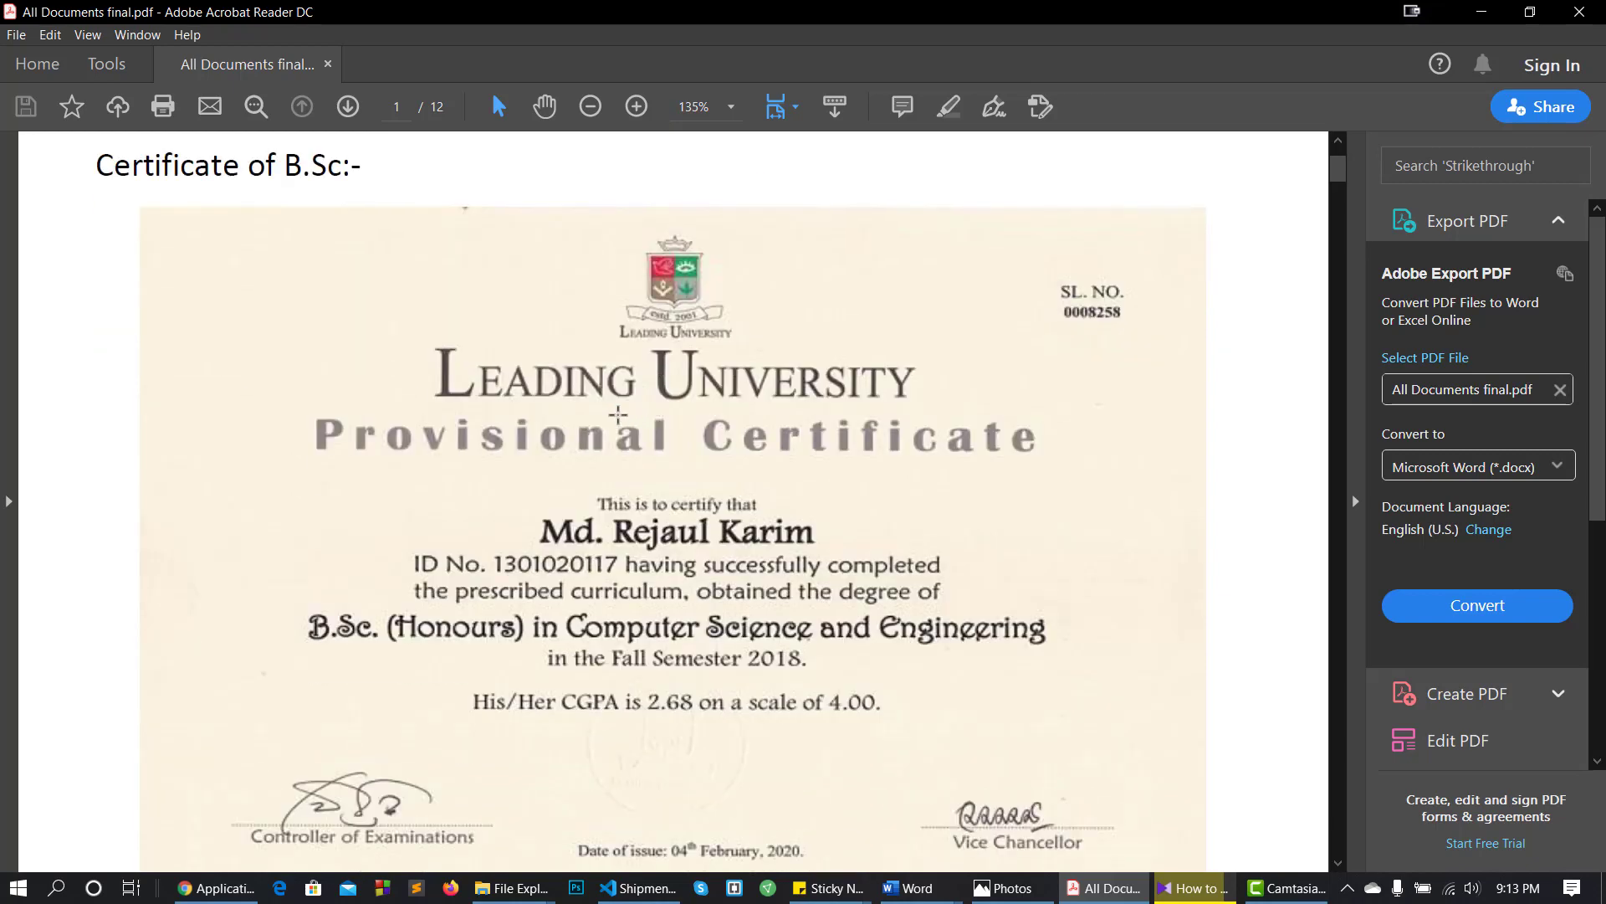
{"action": "scroll", "coordinate": [702, 433], "scroll_direction": "down", "scroll_amount": 10}
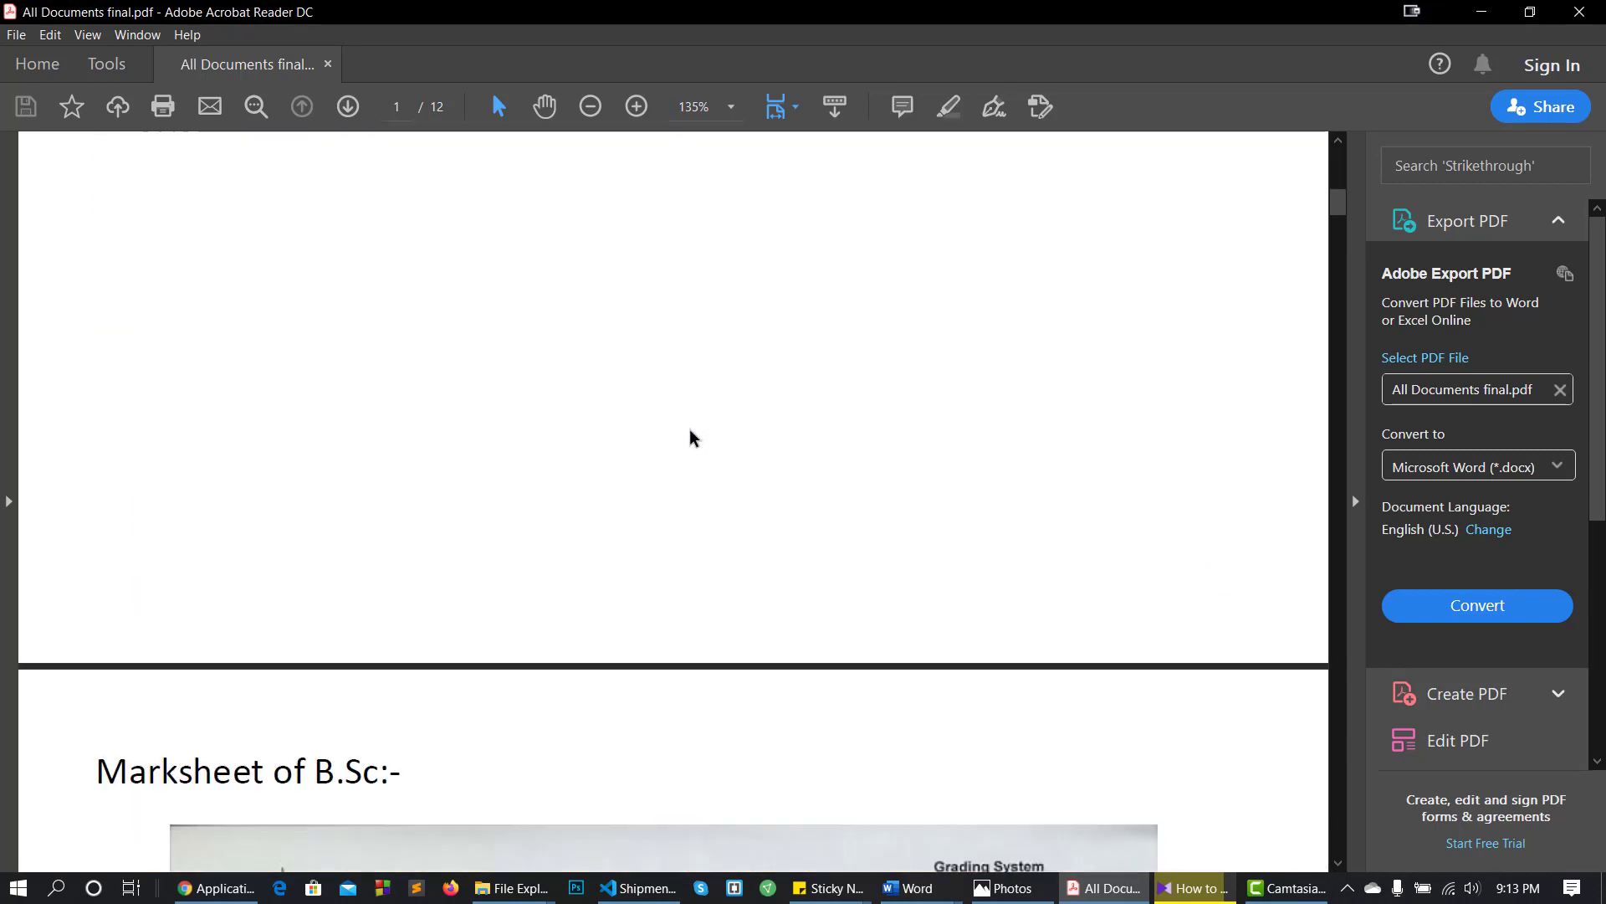
Go through the pages of the B.Sc marksheet and the university testimonial in the merged PDF.
{"action": "scroll", "coordinate": [433, 525], "scroll_direction": "down", "scroll_amount": 20}
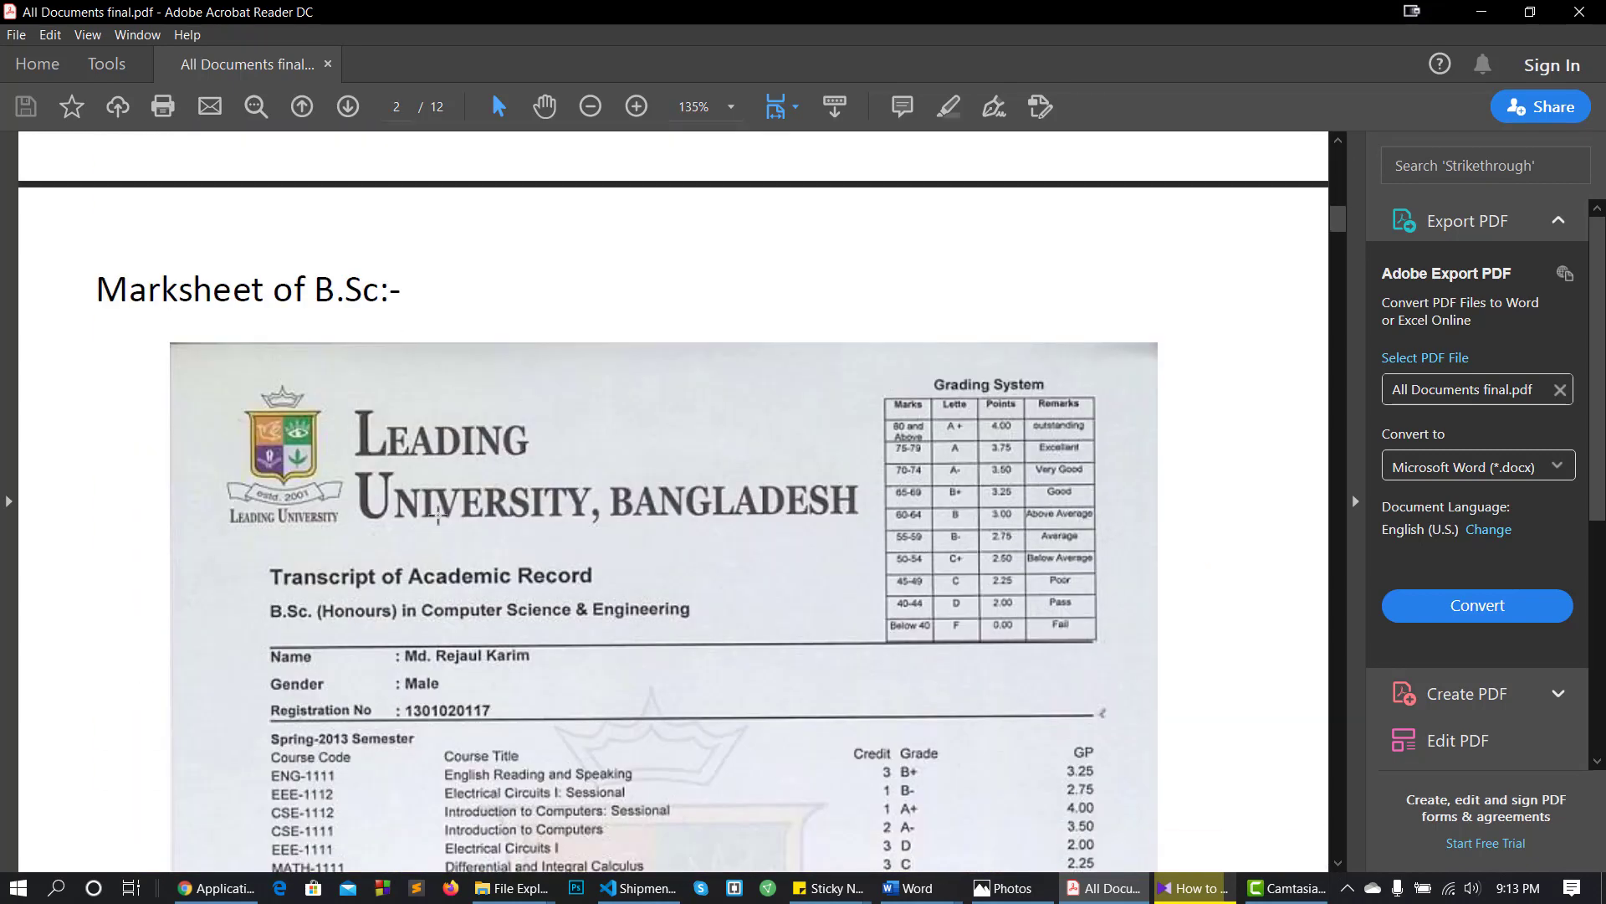
{"action": "scroll", "coordinate": [517, 476], "scroll_direction": "down", "scroll_amount": 20}
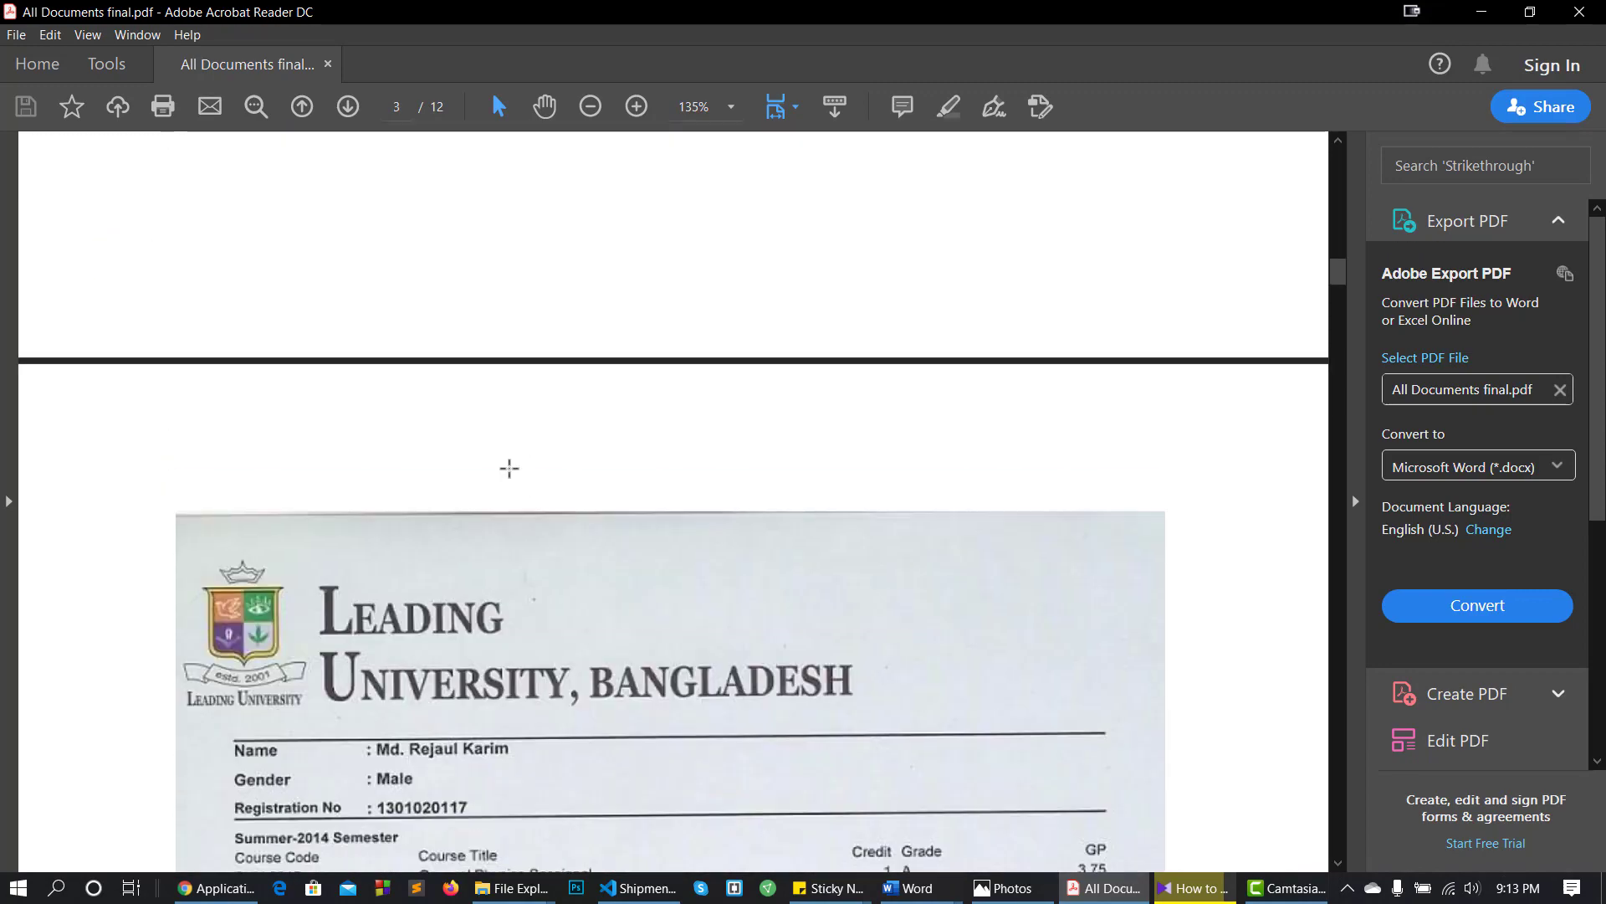
{"action": "scroll", "coordinate": [501, 462], "scroll_direction": "down", "scroll_amount": 20}
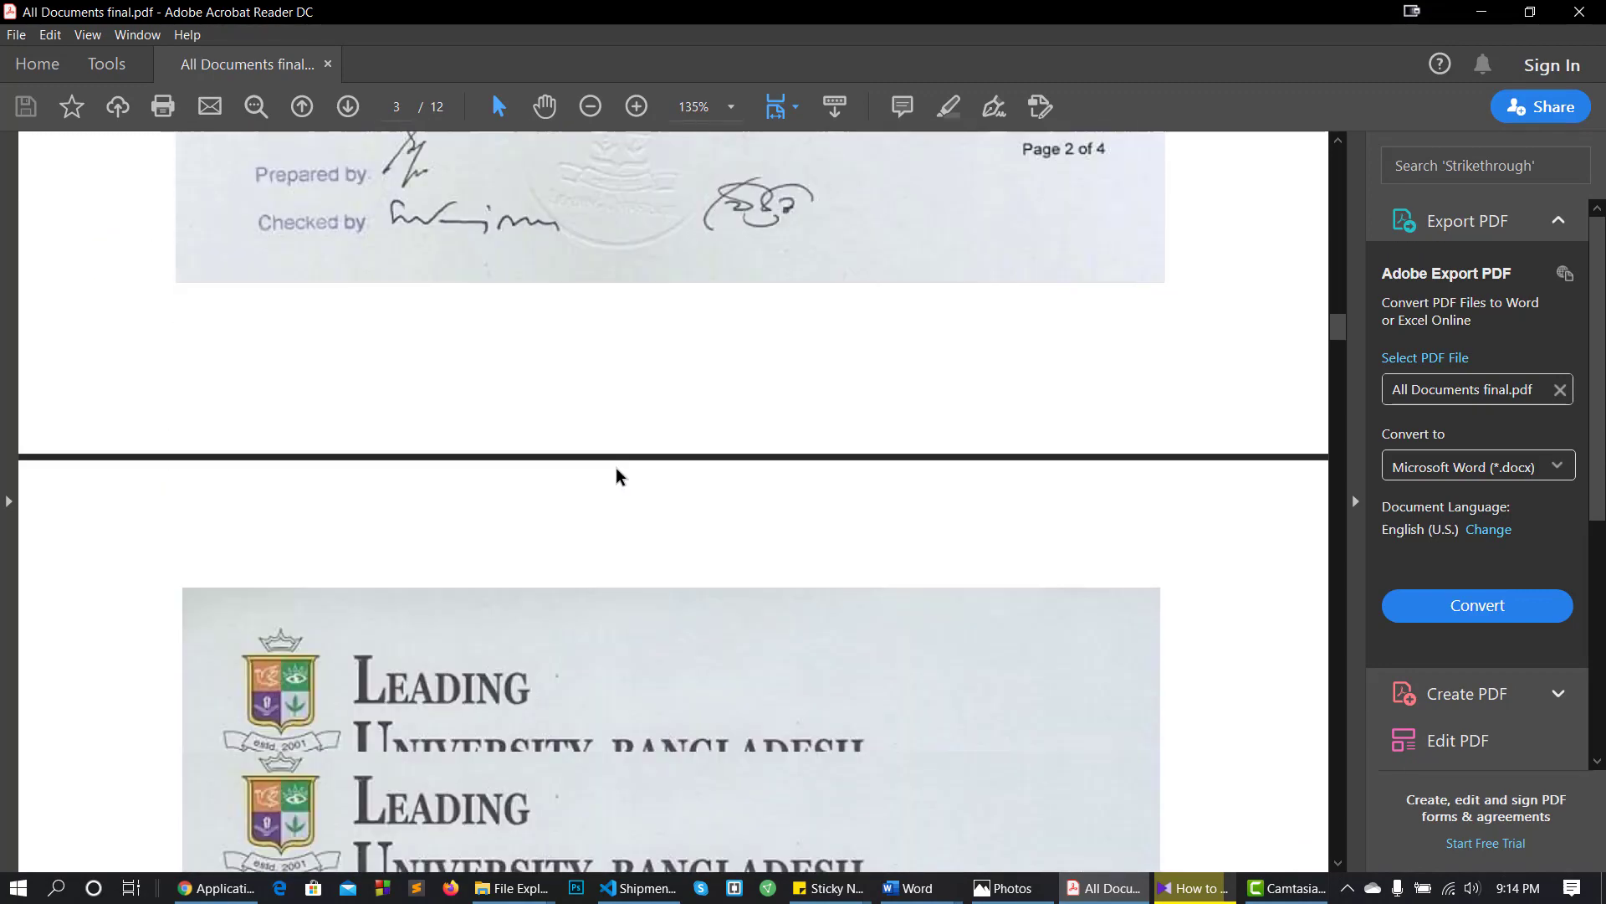
{"action": "scroll", "coordinate": [706, 492], "scroll_direction": "down", "scroll_amount": 20}
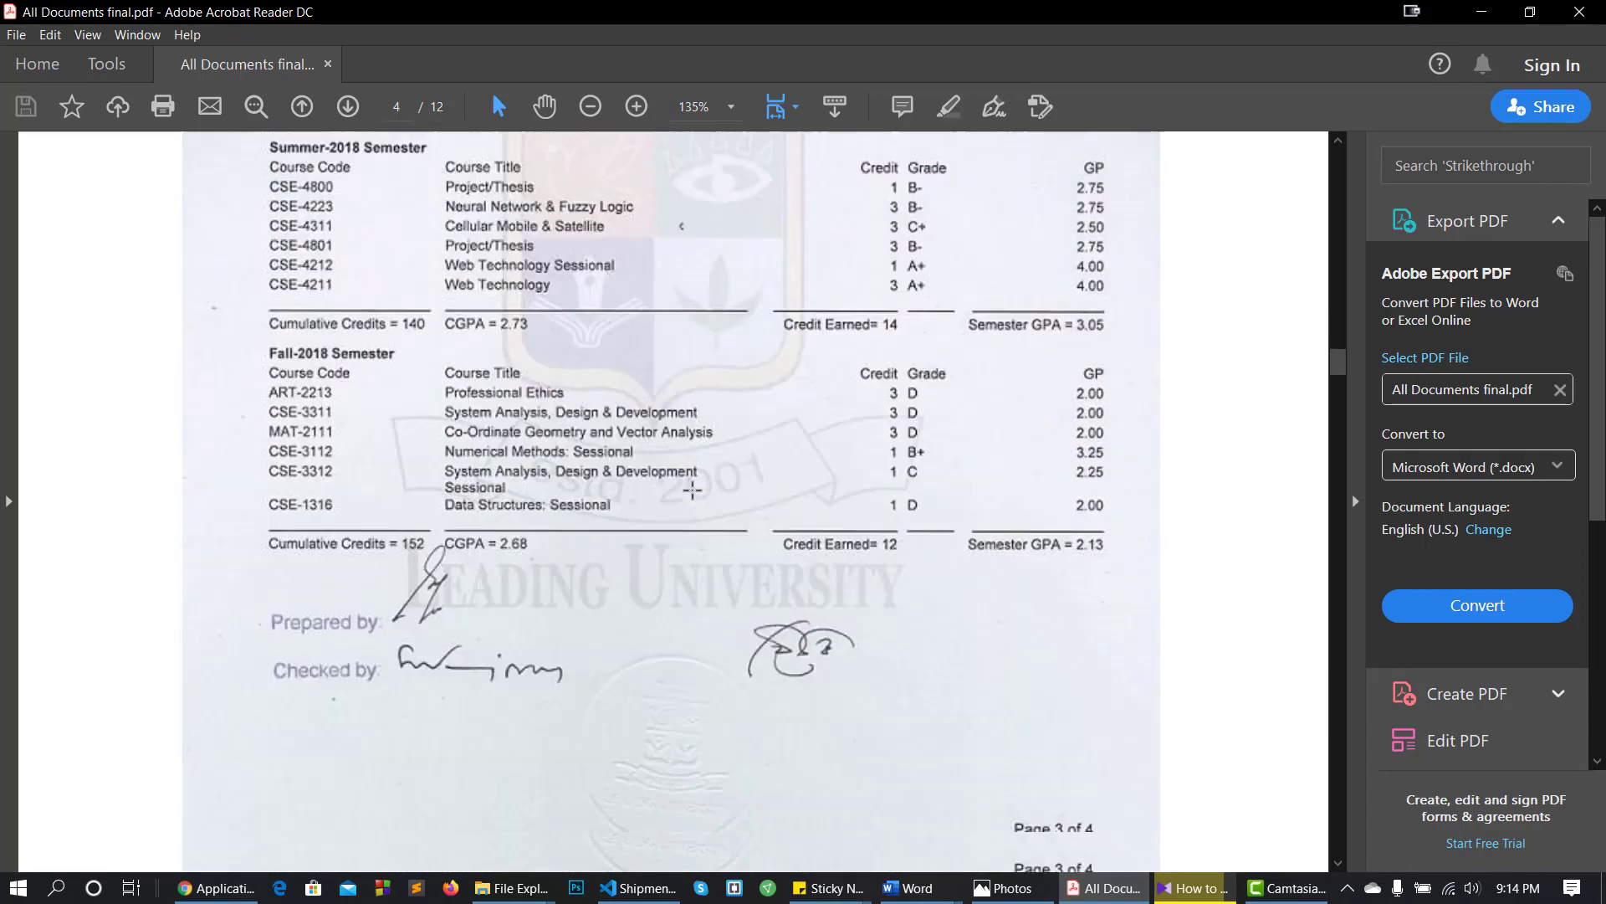
{"action": "scroll", "coordinate": [803, 549], "scroll_direction": "down", "scroll_amount": 15}
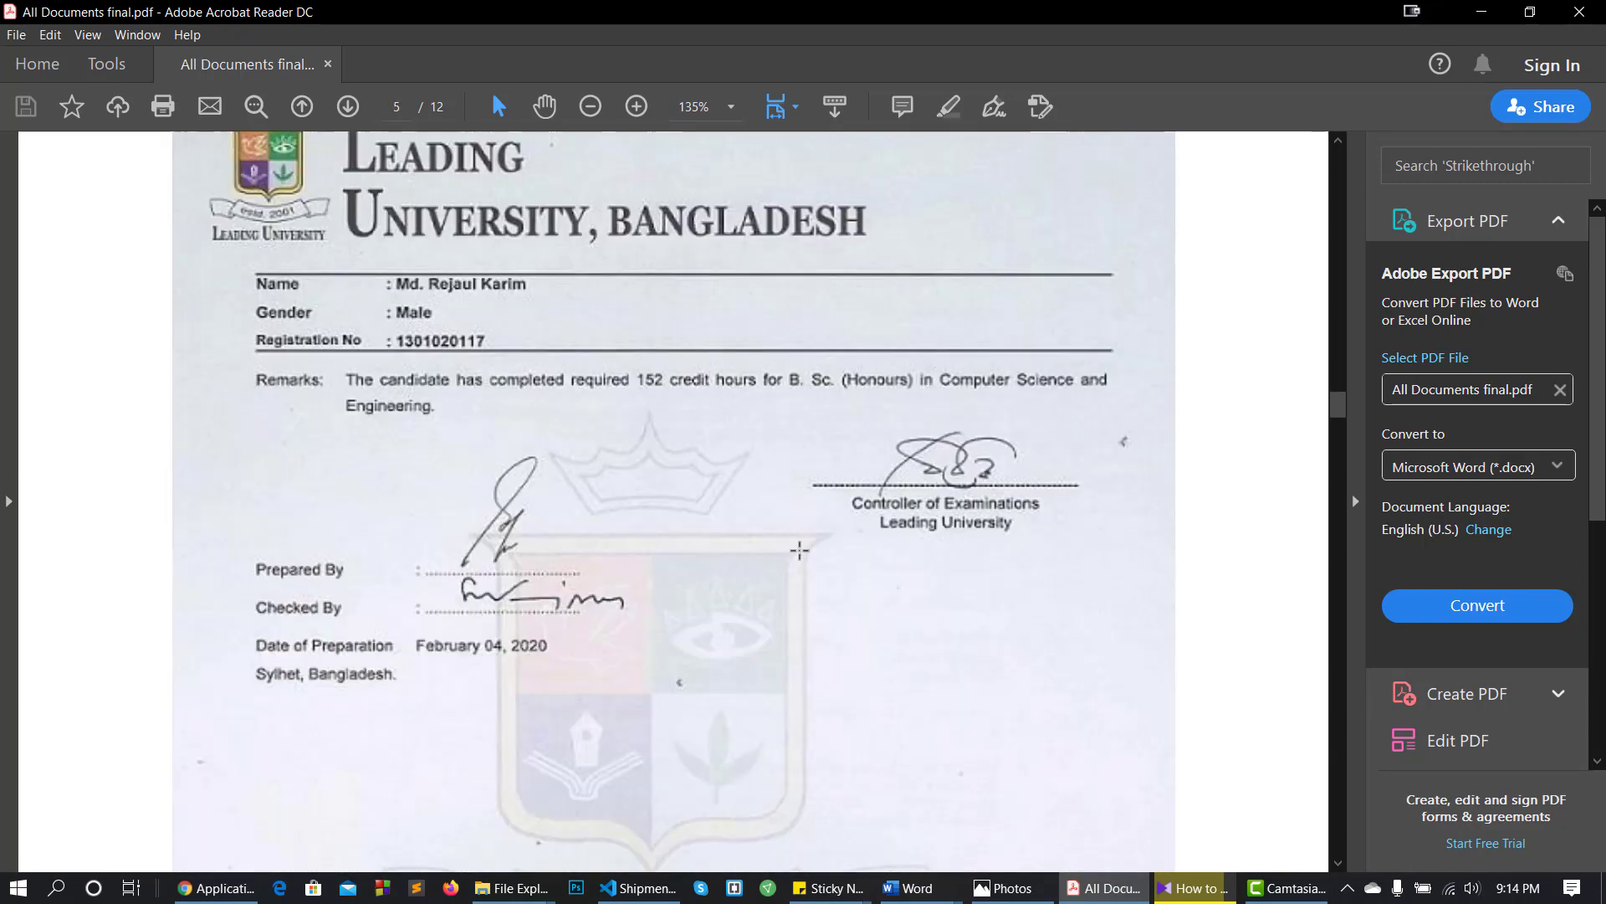
{"action": "scroll", "coordinate": [799, 550], "scroll_direction": "down", "scroll_amount": 10}
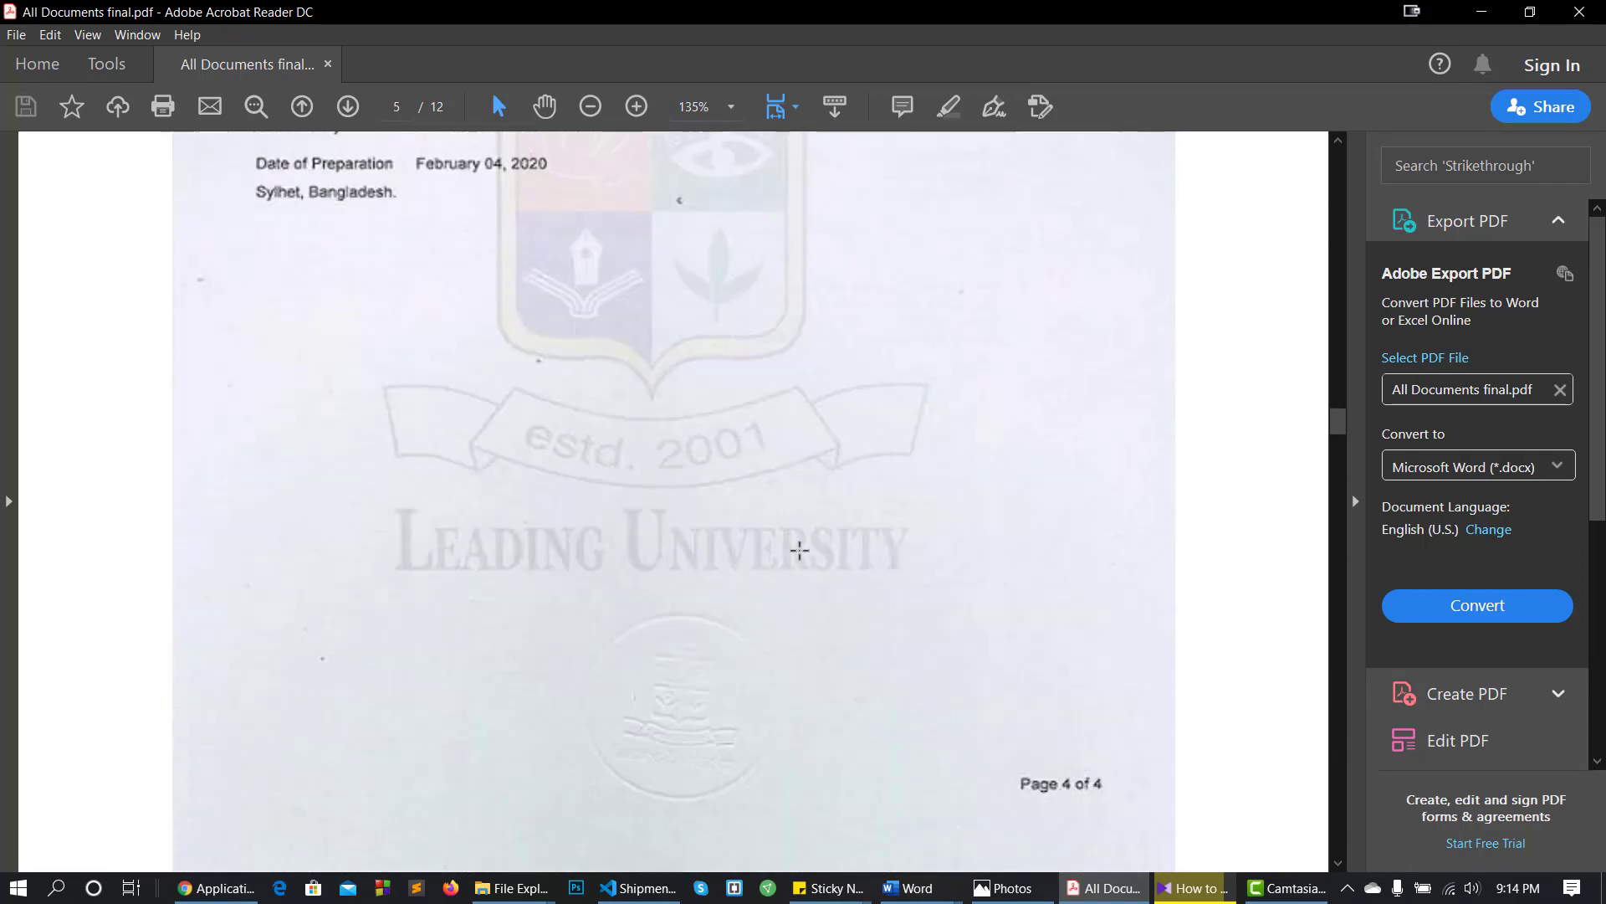
{"action": "scroll", "coordinate": [976, 516], "scroll_direction": "down", "scroll_amount": 12}
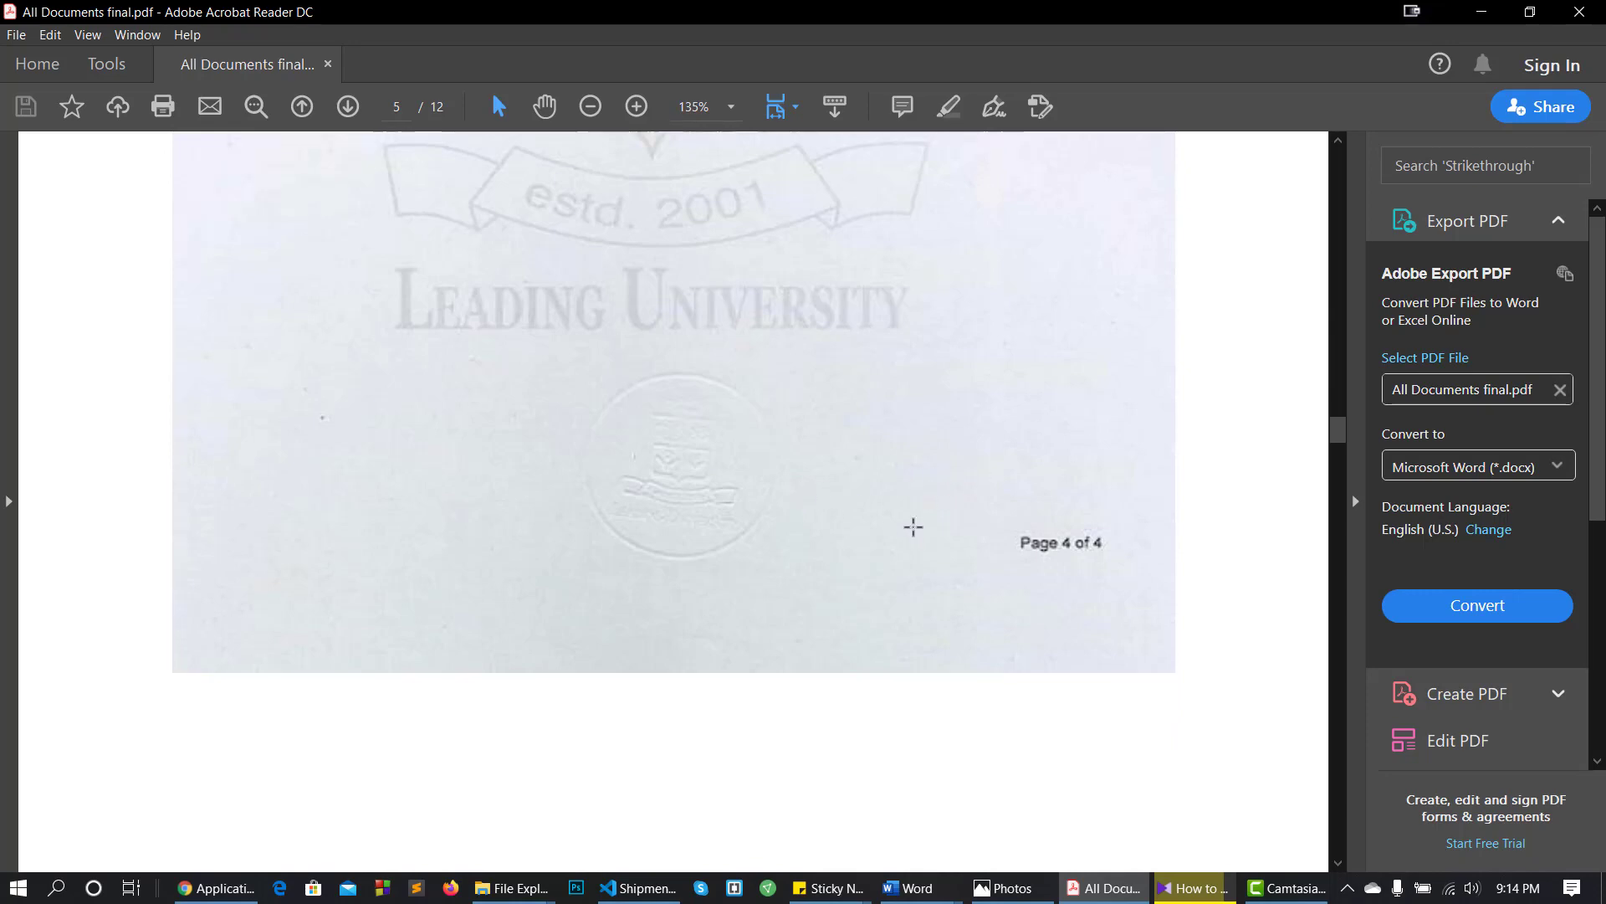
{"action": "scroll", "coordinate": [811, 536], "scroll_direction": "down", "scroll_amount": 8}
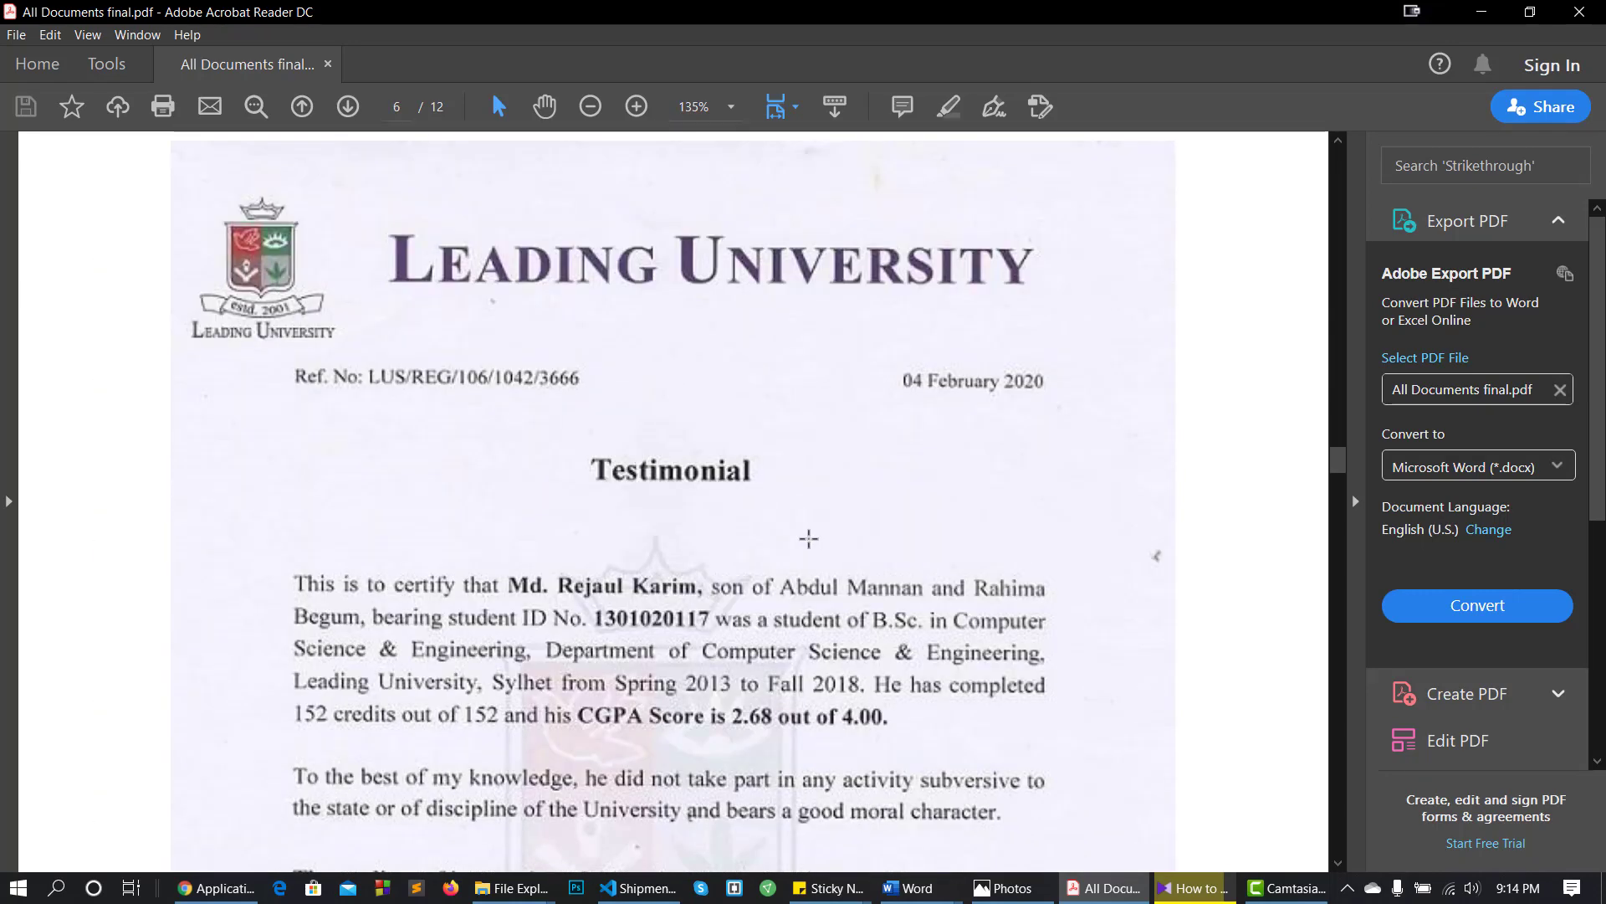
{"action": "scroll", "coordinate": [808, 539], "scroll_direction": "down", "scroll_amount": 5}
{"action": "scroll", "coordinate": [808, 539], "scroll_direction": "down", "scroll_amount": 12}
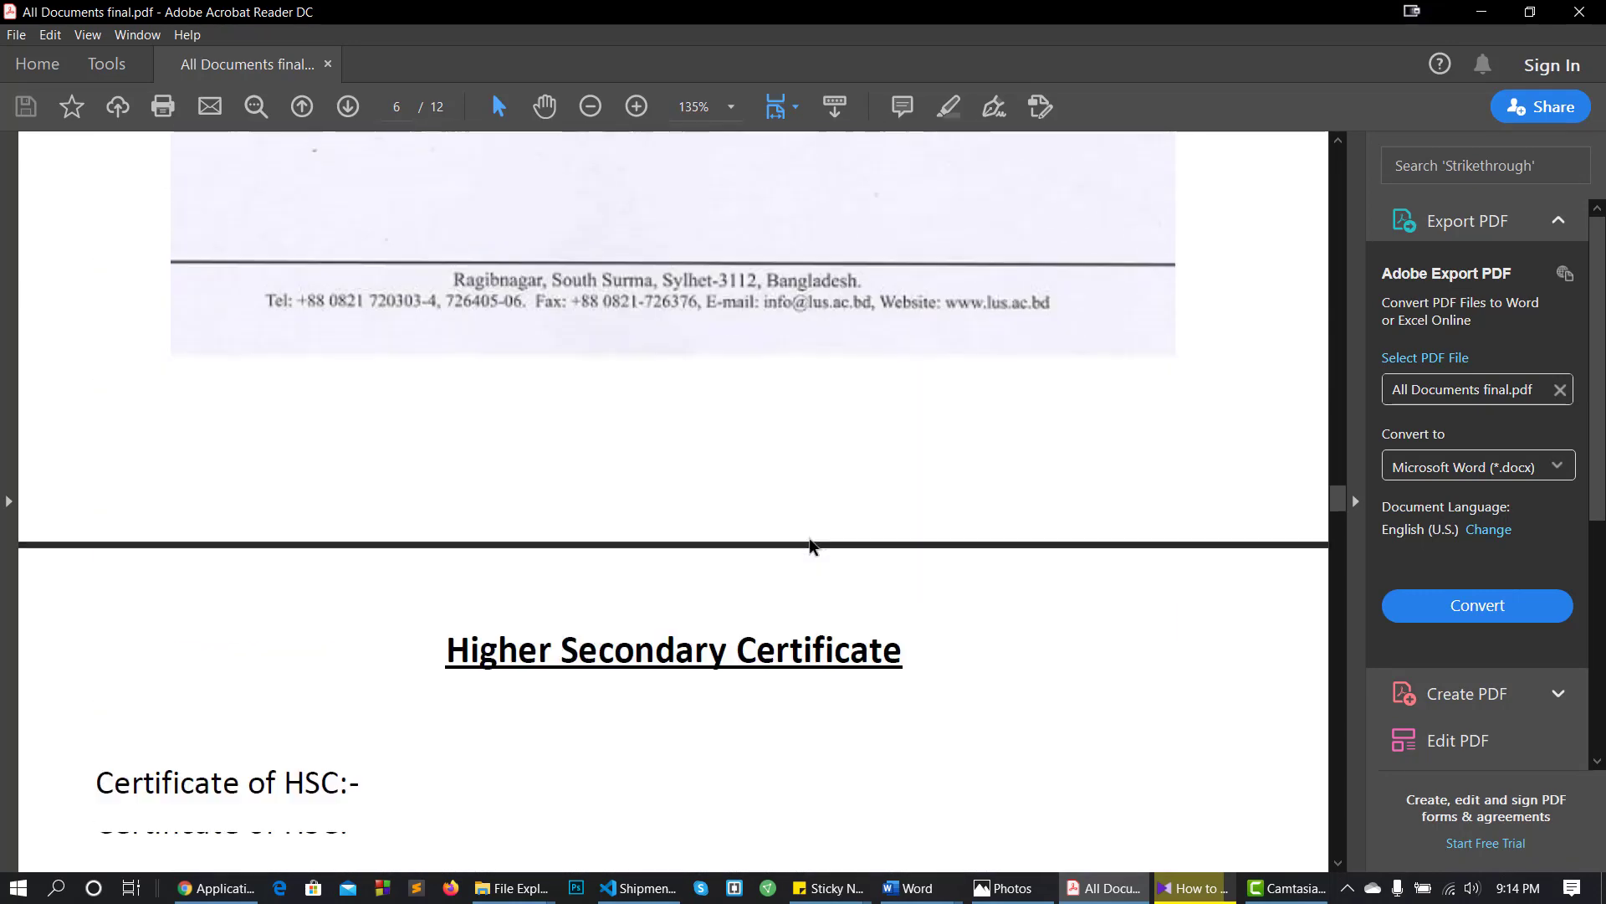
Examine the Higher Secondary Certificate section of the PDF, covering the HSC certificate, marksheet and testimonial.
{"action": "scroll", "coordinate": [808, 539], "scroll_direction": "up", "scroll_amount": 3}
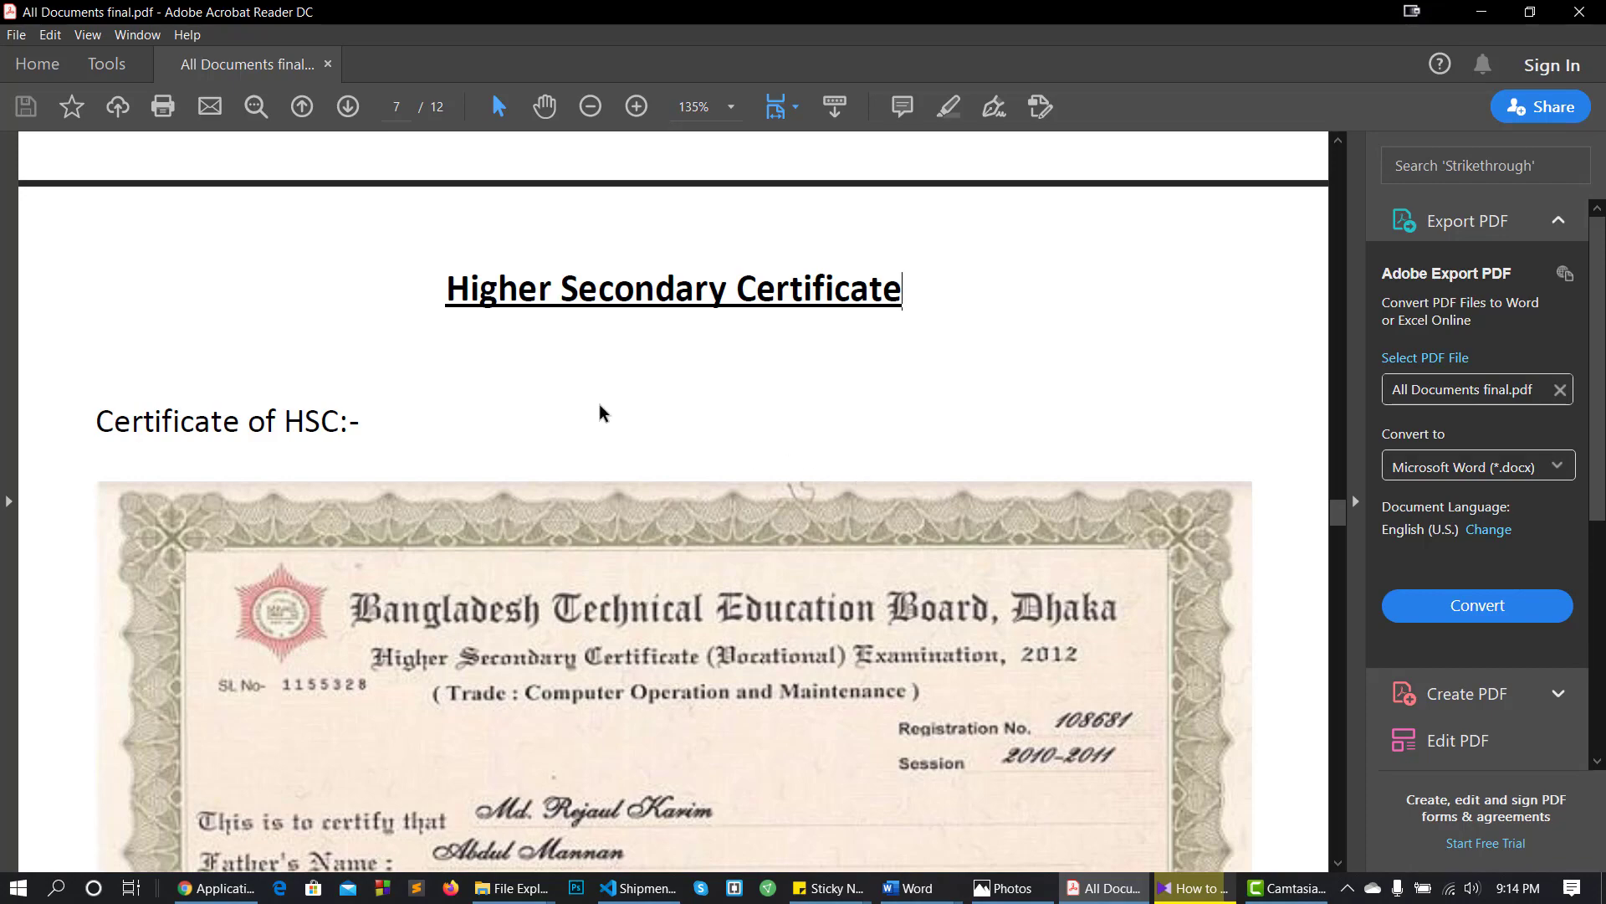
{"action": "scroll", "coordinate": [799, 441], "scroll_direction": "down", "scroll_amount": 8}
{"action": "scroll", "coordinate": [801, 453], "scroll_direction": "down", "scroll_amount": 12}
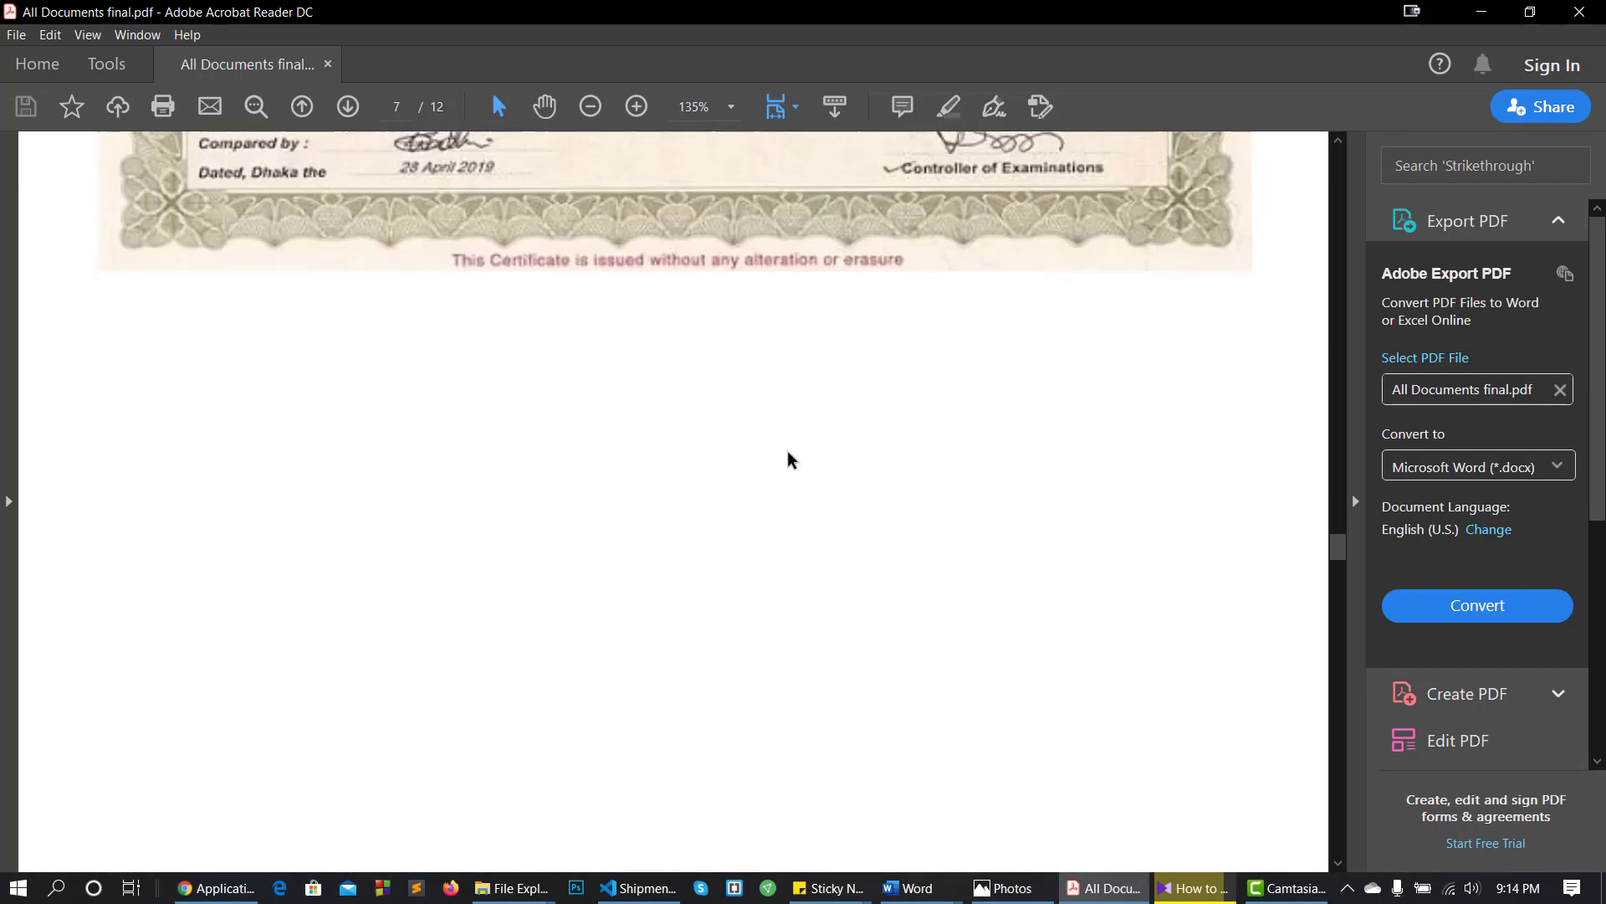
{"action": "scroll", "coordinate": [781, 444], "scroll_direction": "down", "scroll_amount": 4}
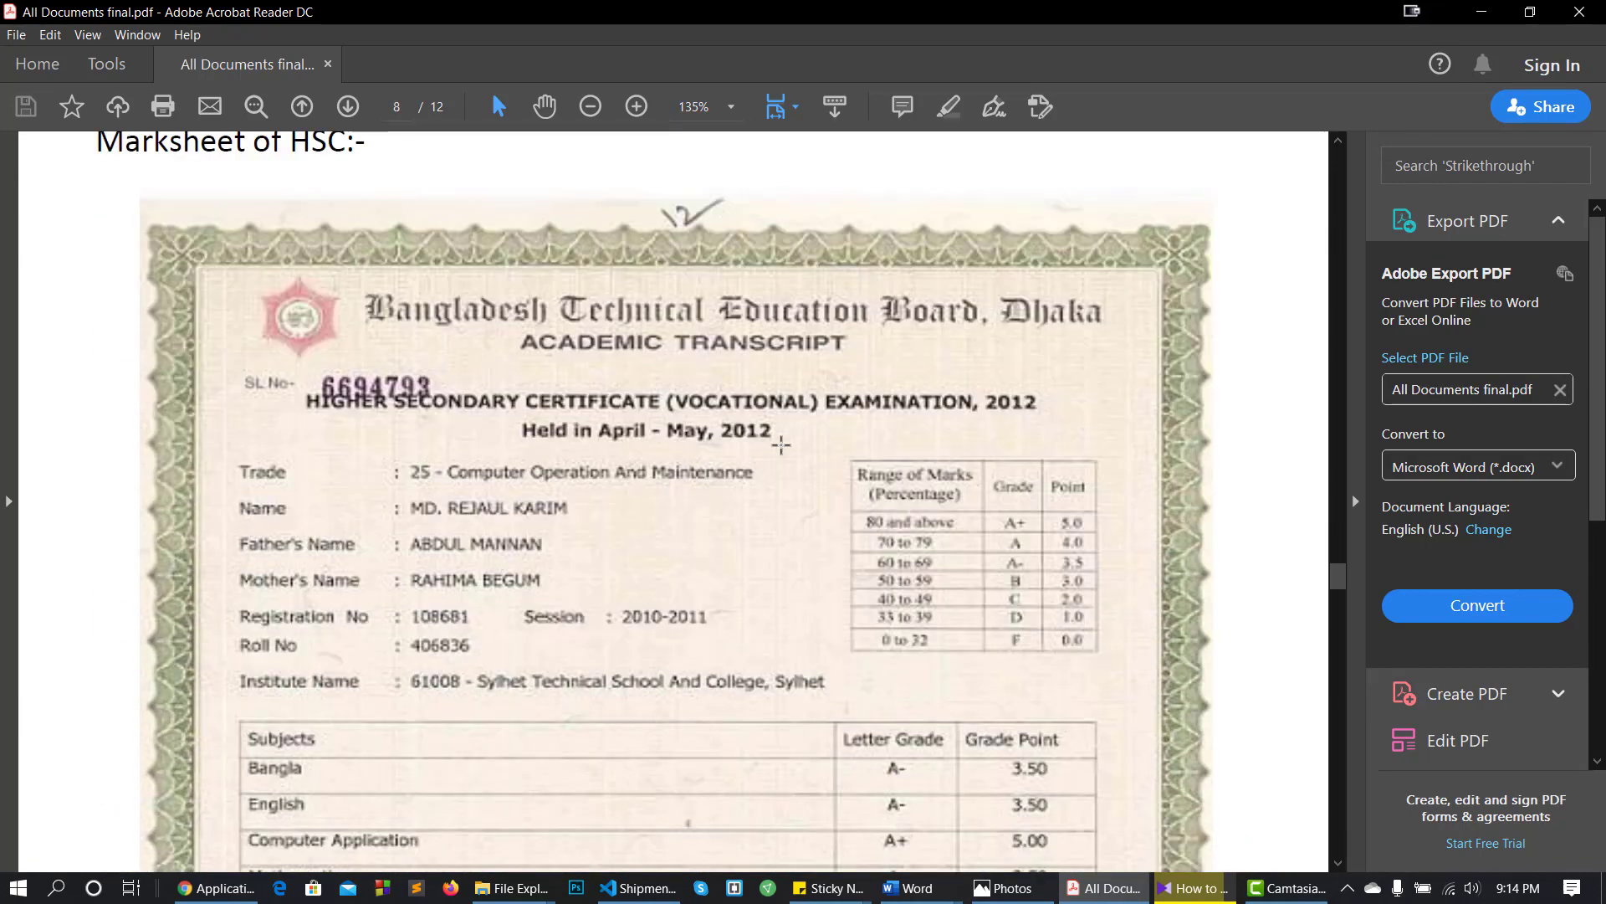
{"action": "scroll", "coordinate": [781, 445], "scroll_direction": "up", "scroll_amount": 3}
{"action": "scroll", "coordinate": [780, 444], "scroll_direction": "down", "scroll_amount": 4}
{"action": "scroll", "coordinate": [781, 444], "scroll_direction": "down", "scroll_amount": 16}
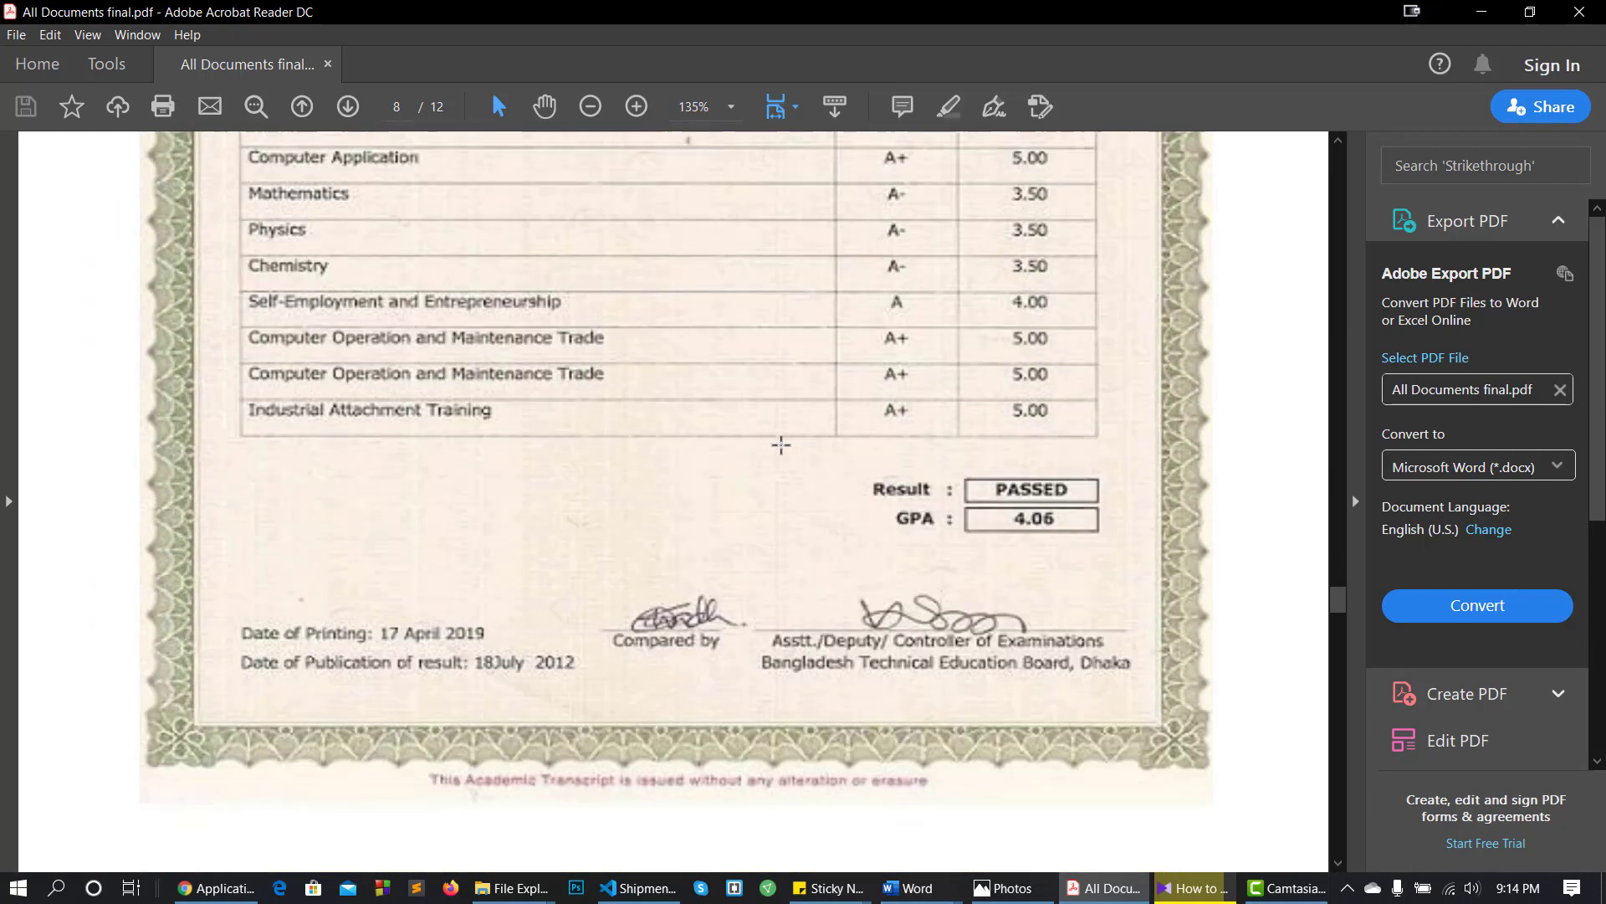
{"action": "scroll", "coordinate": [780, 444], "scroll_direction": "down", "scroll_amount": 10}
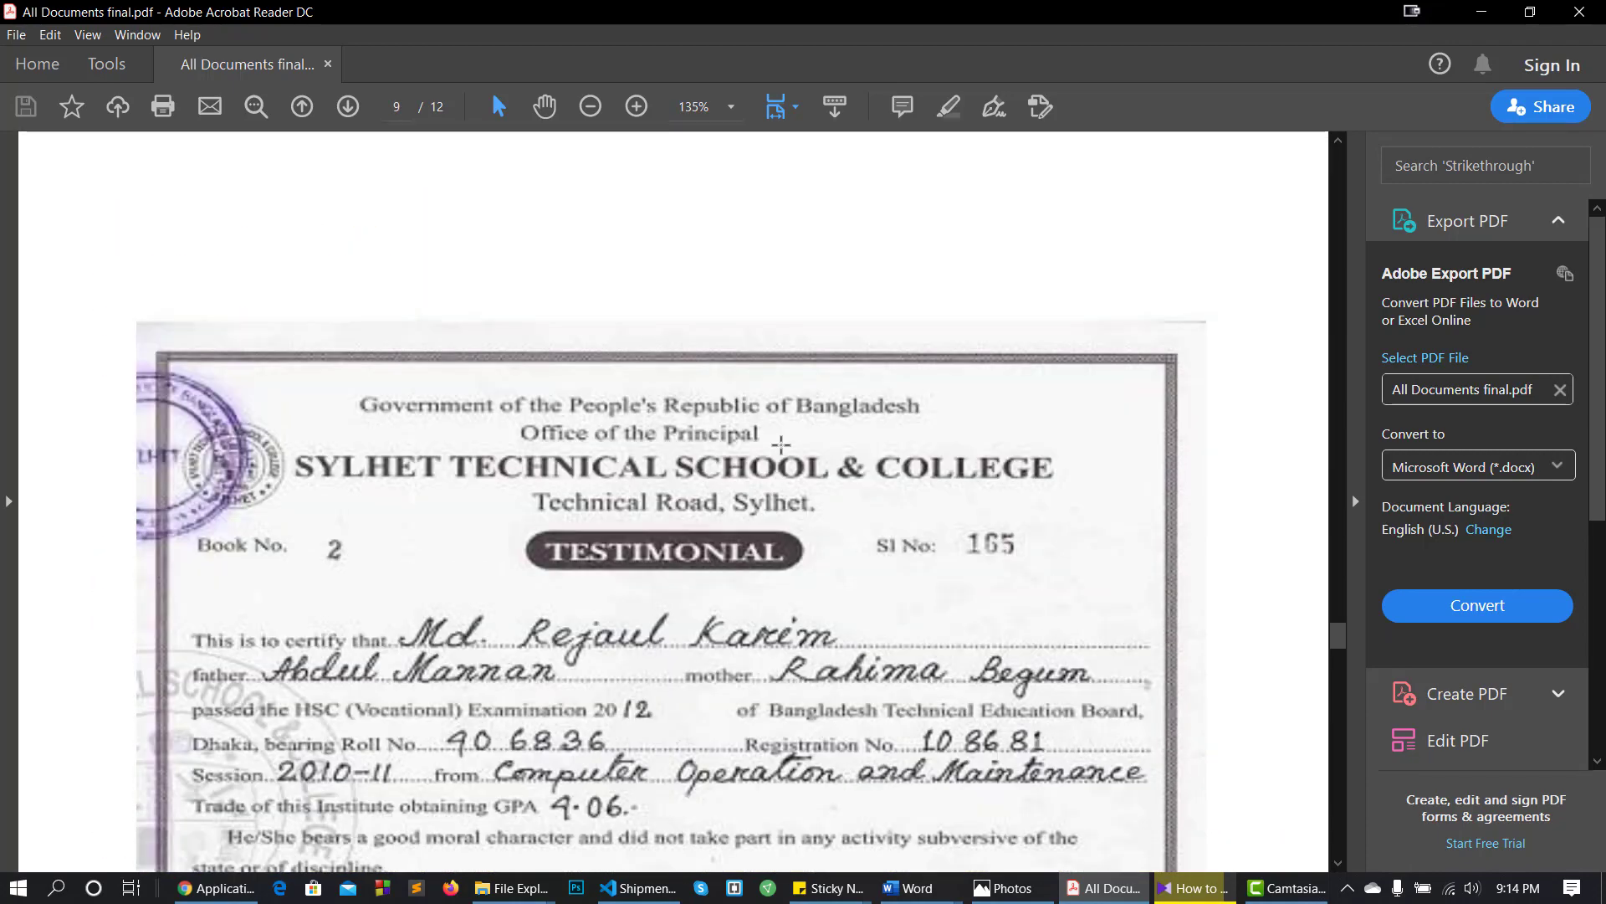
{"action": "scroll", "coordinate": [868, 435], "scroll_direction": "down", "scroll_amount": 10}
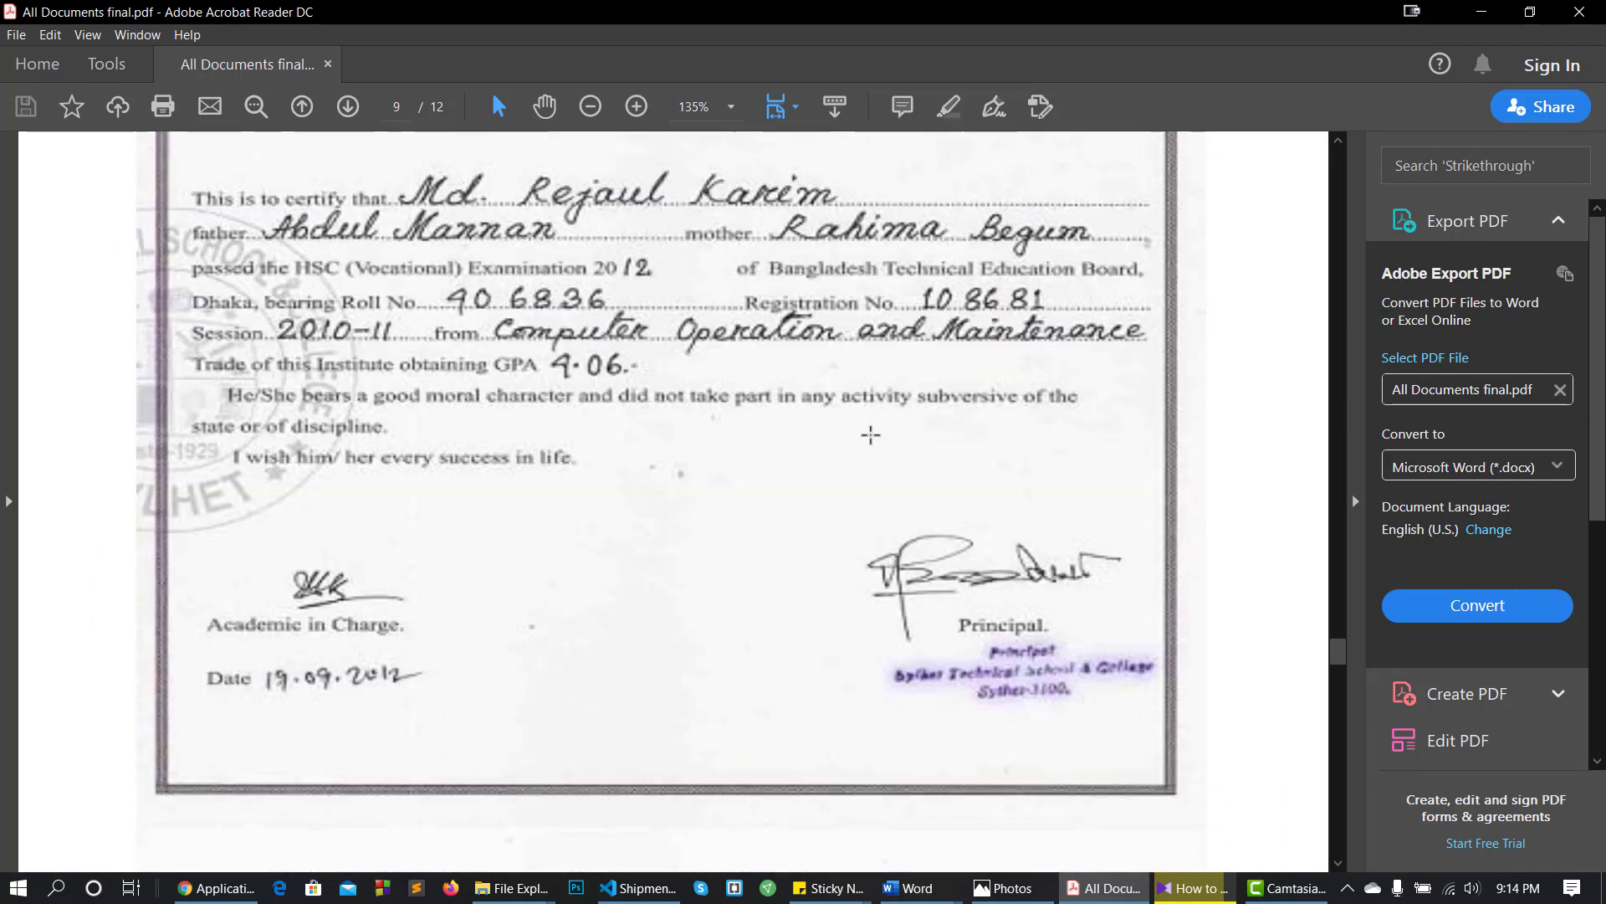
Examine the Secondary School Certificate section of the PDF, from the SSC certificate and marksheet to the final testimonial.
{"action": "scroll", "coordinate": [867, 435], "scroll_direction": "down", "scroll_amount": 3}
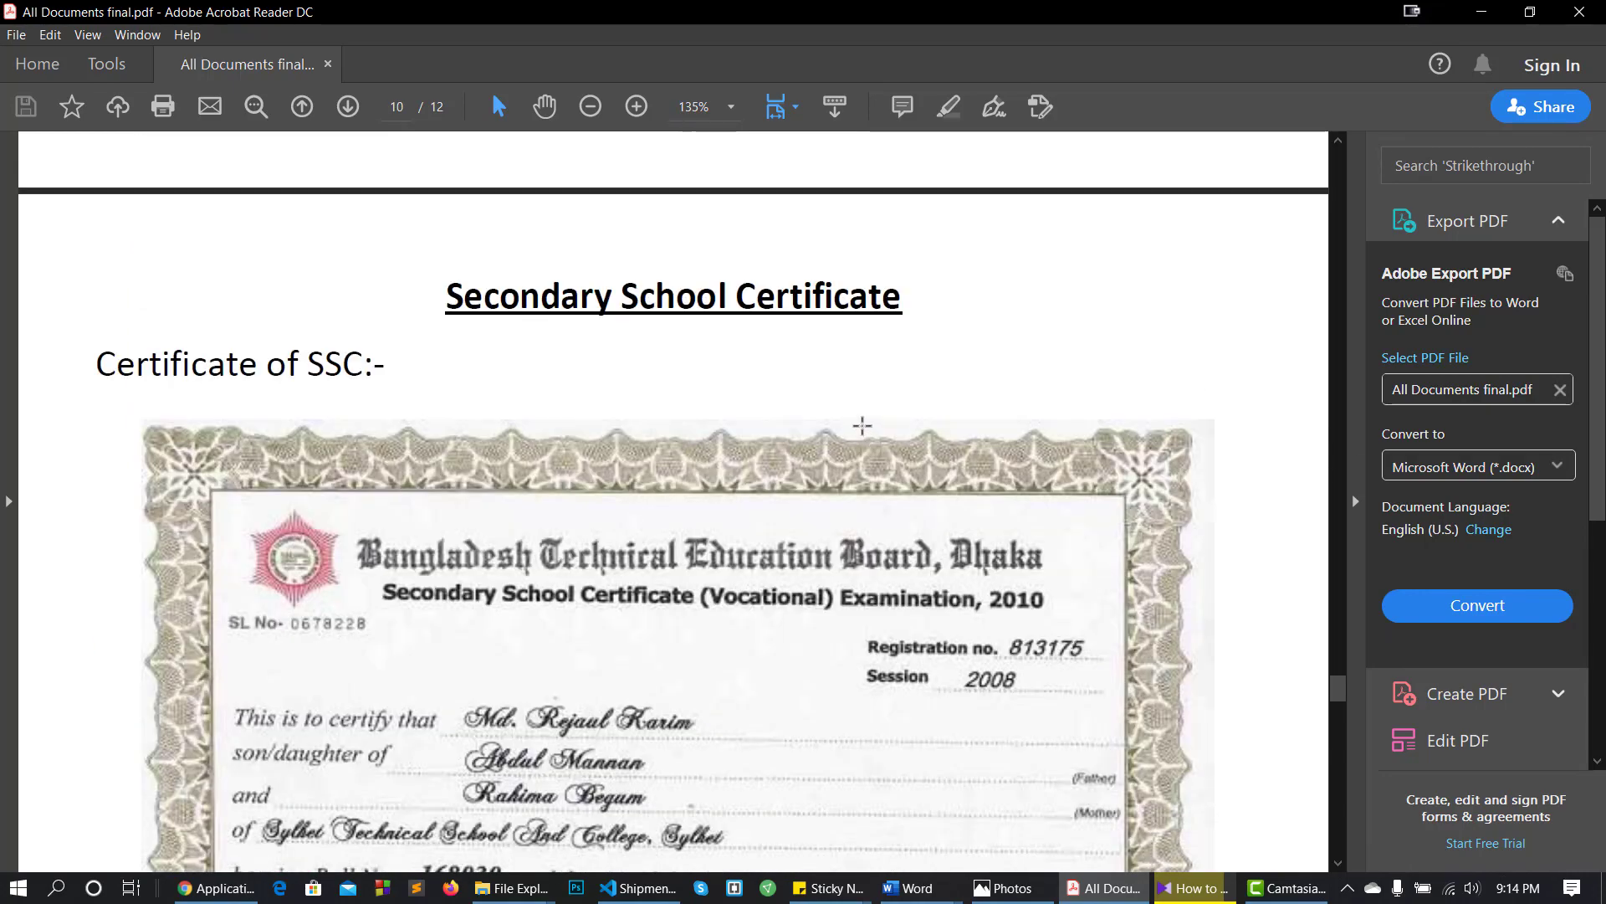
{"action": "scroll", "coordinate": [740, 369], "scroll_direction": "down", "scroll_amount": 10}
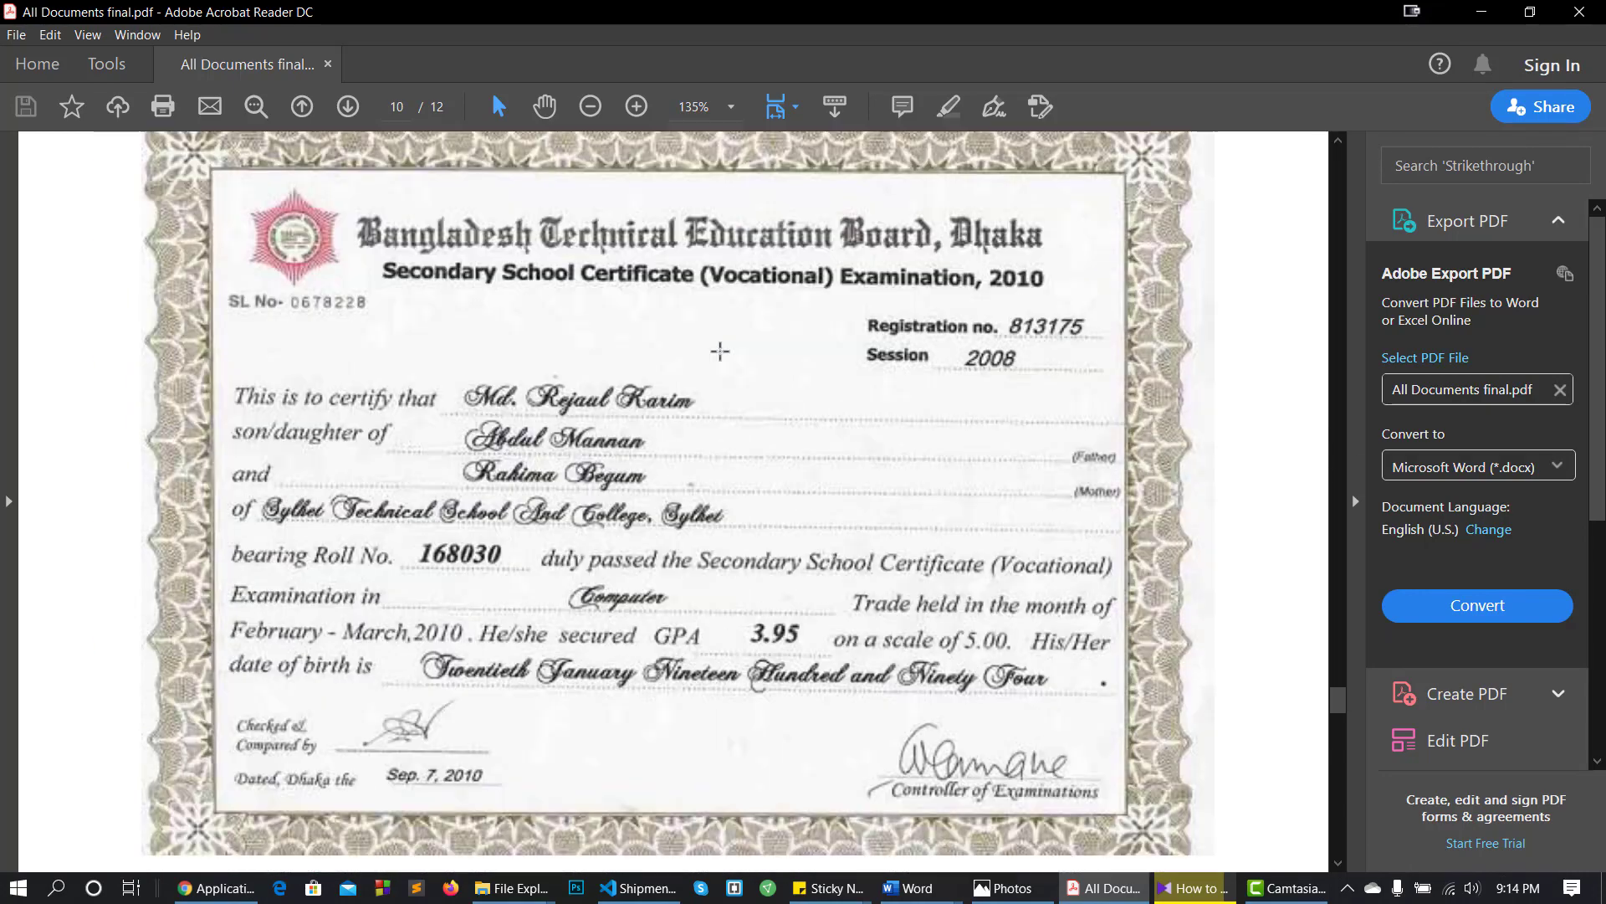
{"action": "scroll", "coordinate": [709, 361], "scroll_direction": "down", "scroll_amount": 12}
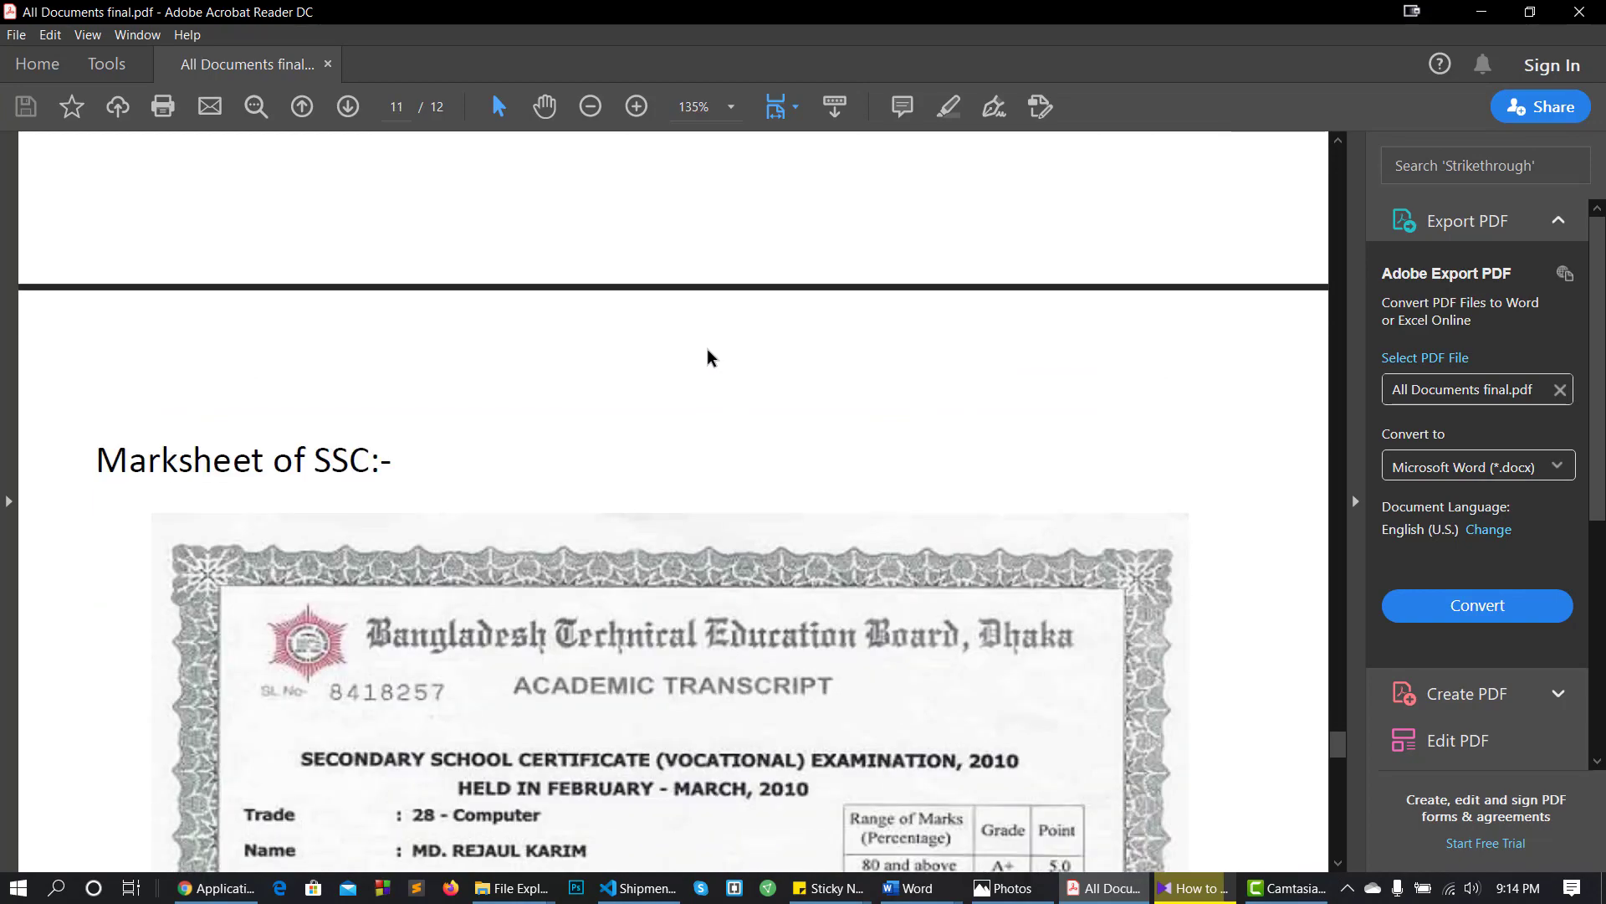
{"action": "scroll", "coordinate": [707, 349], "scroll_direction": "down", "scroll_amount": 15}
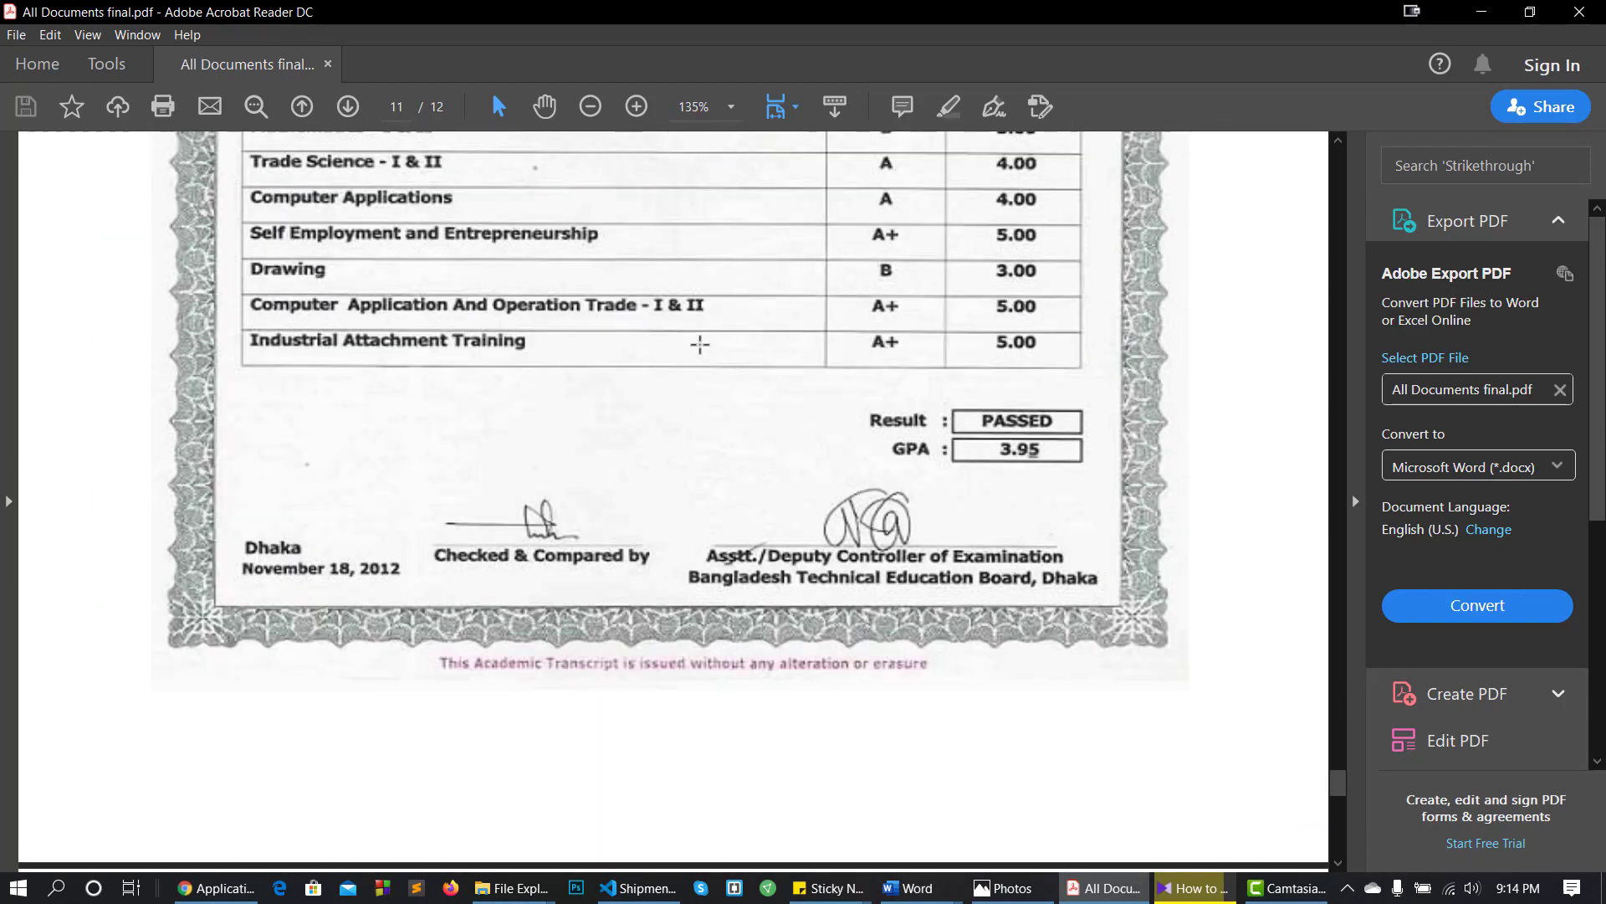
{"action": "scroll", "coordinate": [699, 343], "scroll_direction": "down", "scroll_amount": 10}
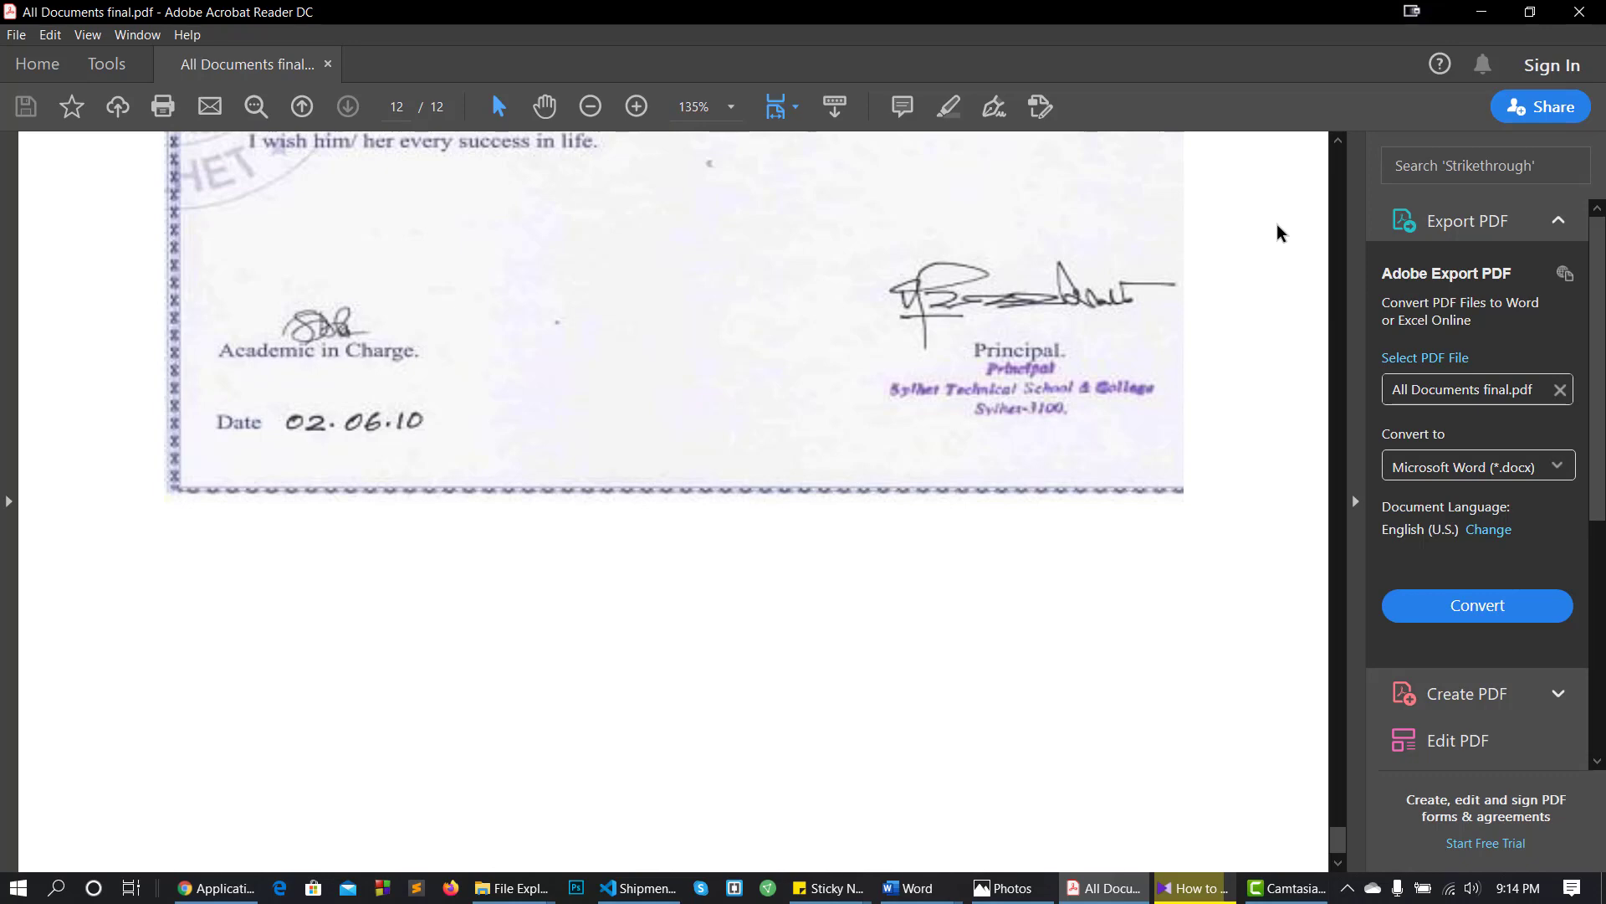
Return to the applications portal in the browser and review the profile's Documents, English proficiency, professional experience and academic background sections.
{"action": "left_click", "coordinate": [1480, 12]}
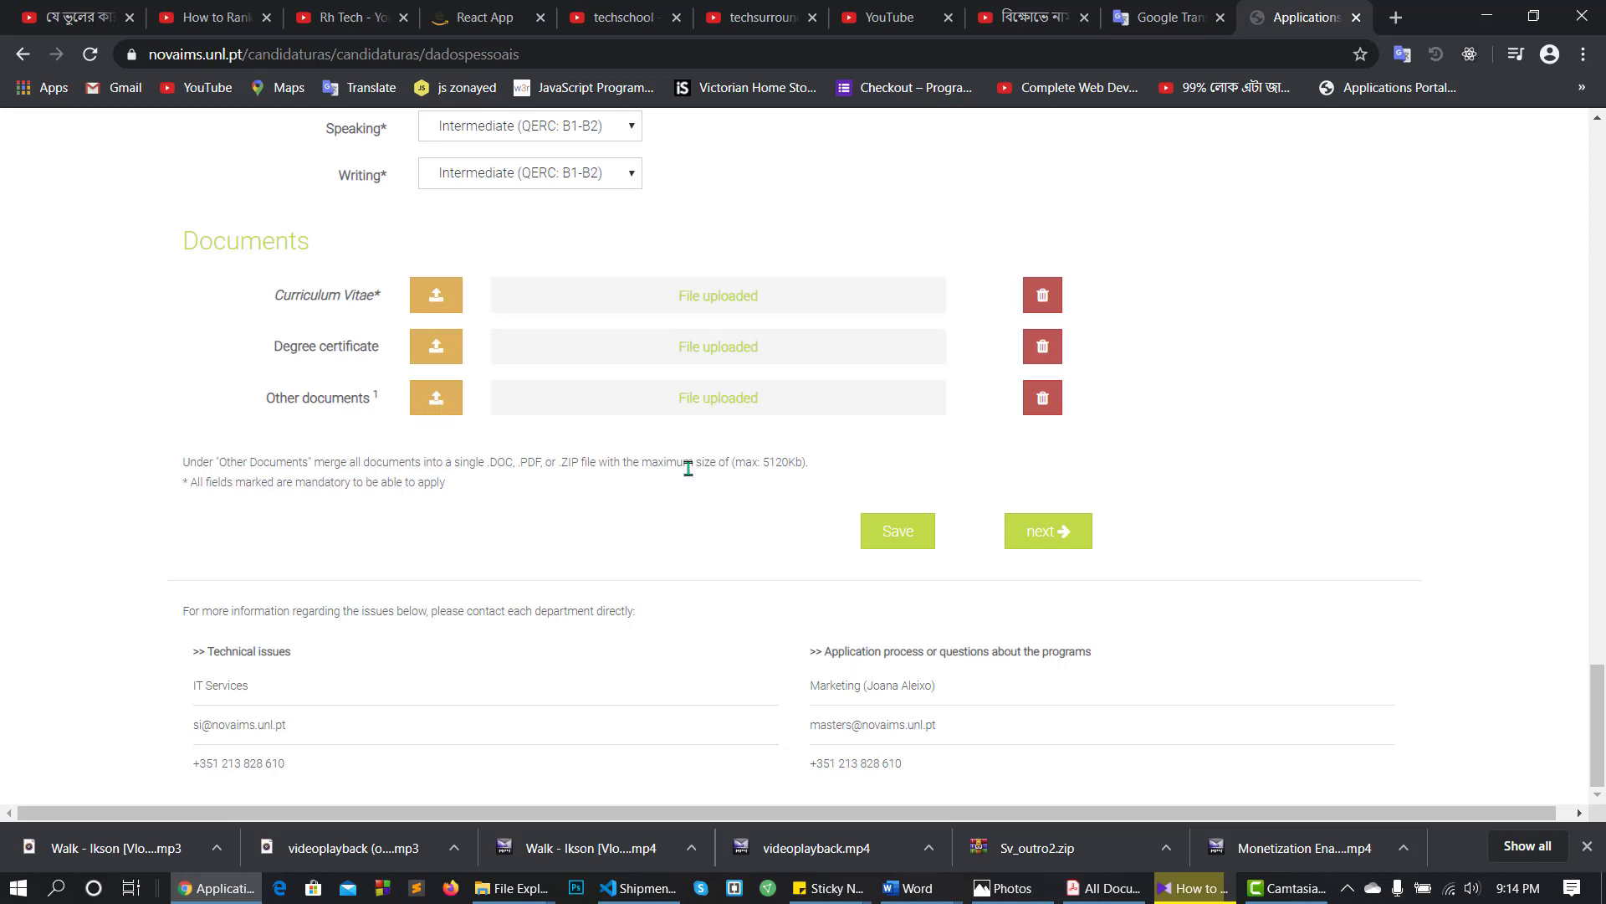
{"action": "scroll", "coordinate": [454, 431], "scroll_direction": "up", "scroll_amount": 3}
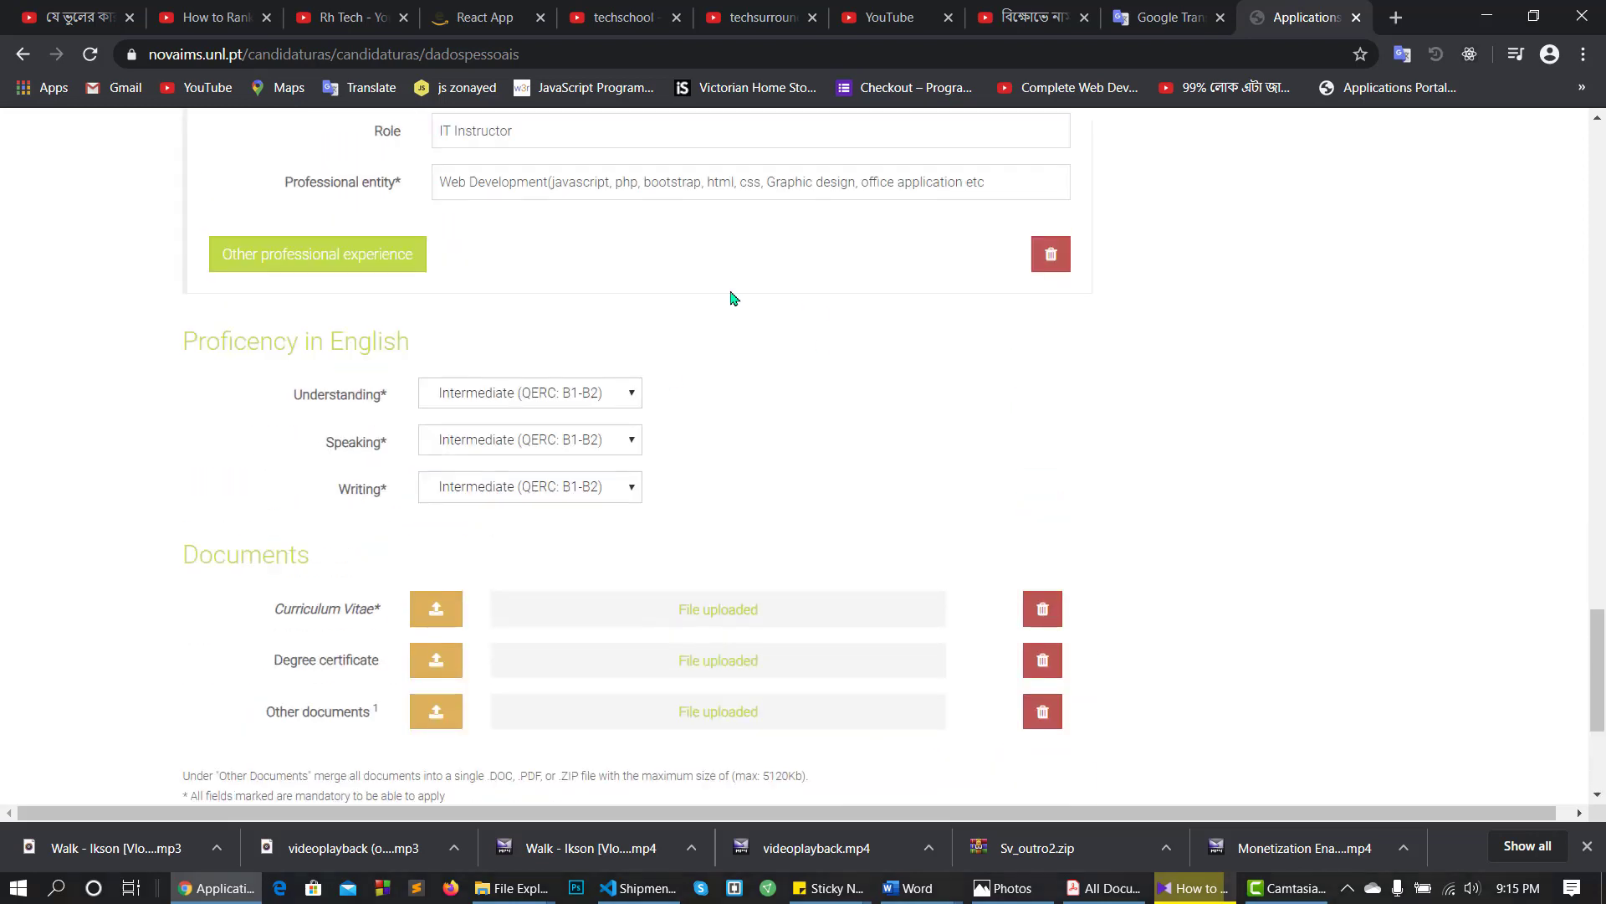
{"action": "scroll", "coordinate": [661, 450], "scroll_direction": "down", "scroll_amount": 2}
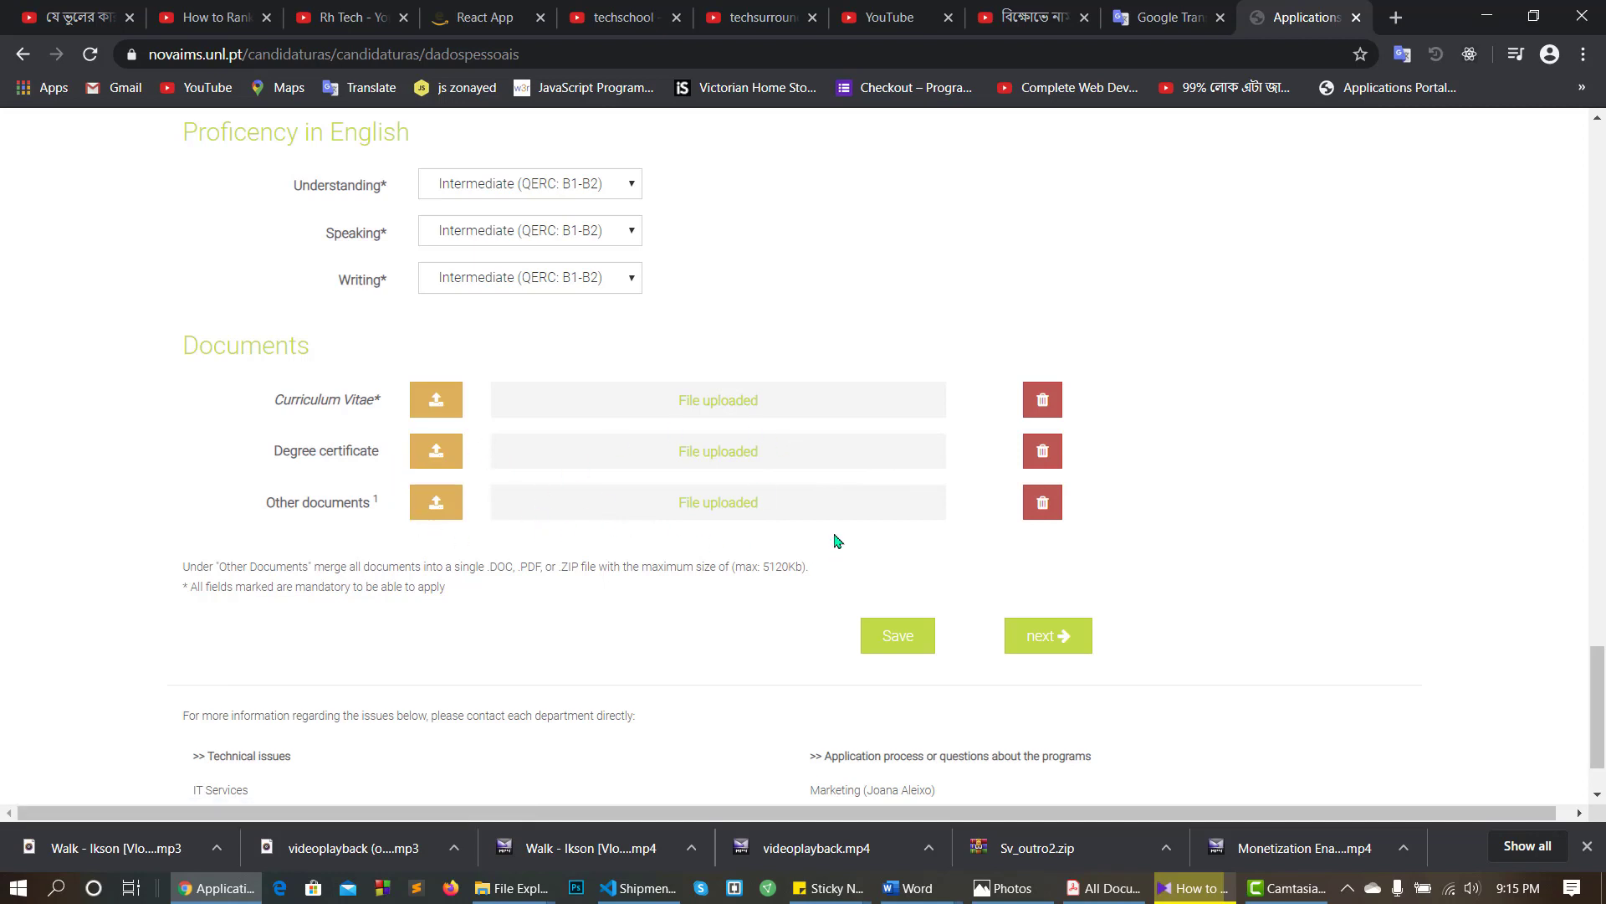
{"action": "scroll", "coordinate": [769, 536], "scroll_direction": "down", "scroll_amount": 1}
{"action": "scroll", "coordinate": [753, 497], "scroll_direction": "up", "scroll_amount": 5}
{"action": "scroll", "coordinate": [811, 489], "scroll_direction": "up", "scroll_amount": 10}
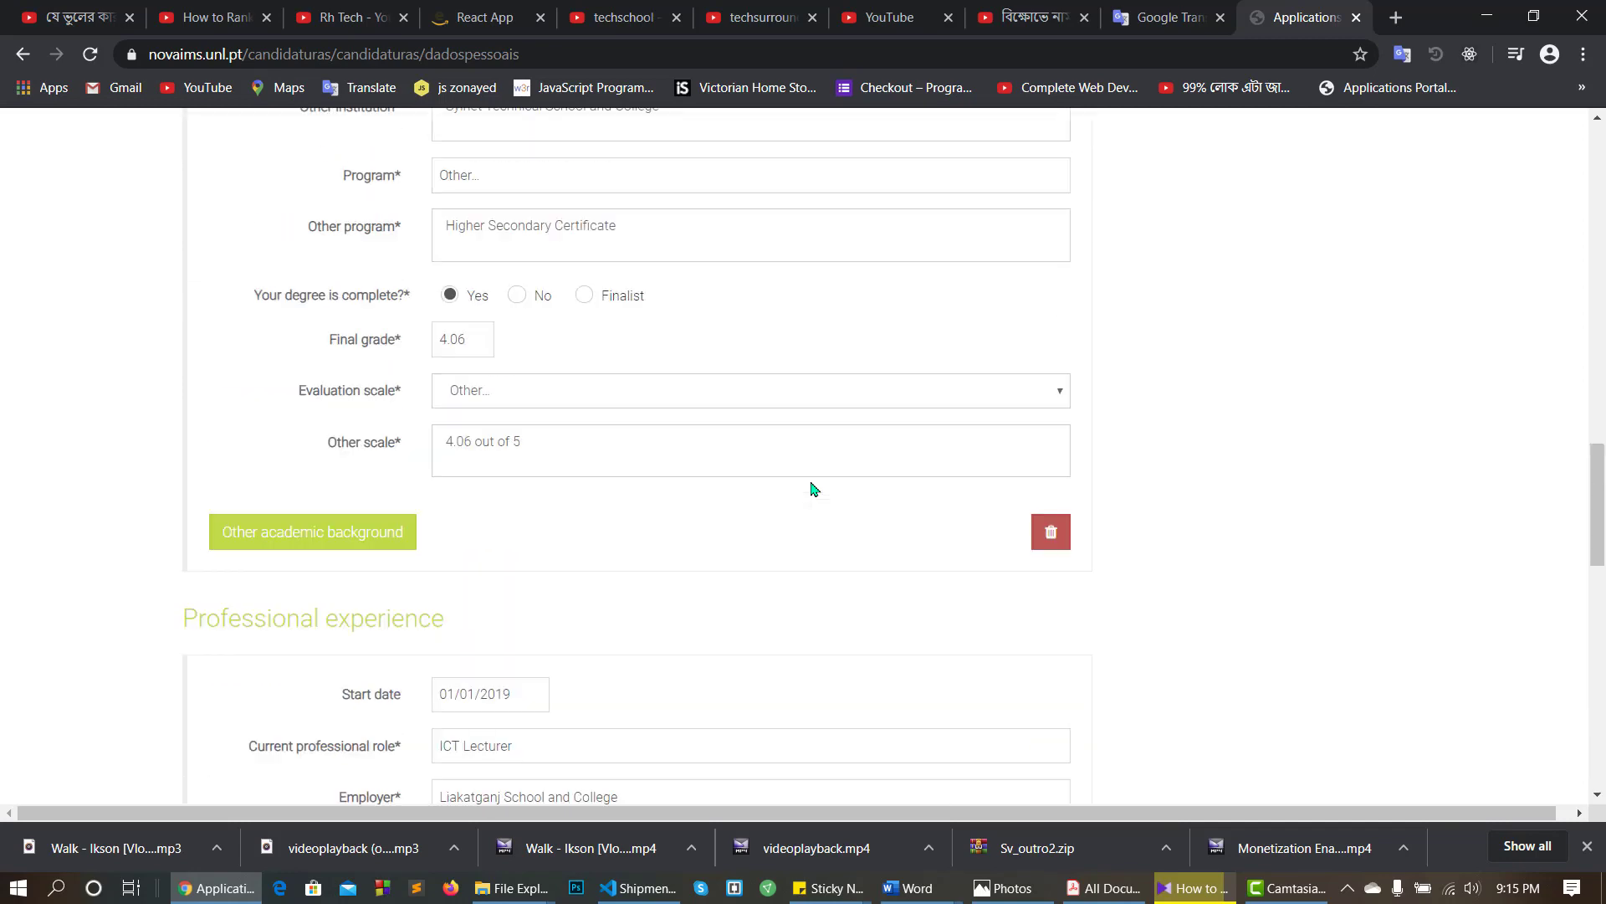
{"action": "scroll", "coordinate": [979, 384], "scroll_direction": "down", "scroll_amount": 6}
{"action": "scroll", "coordinate": [1290, 178], "scroll_direction": "up", "scroll_amount": 5}
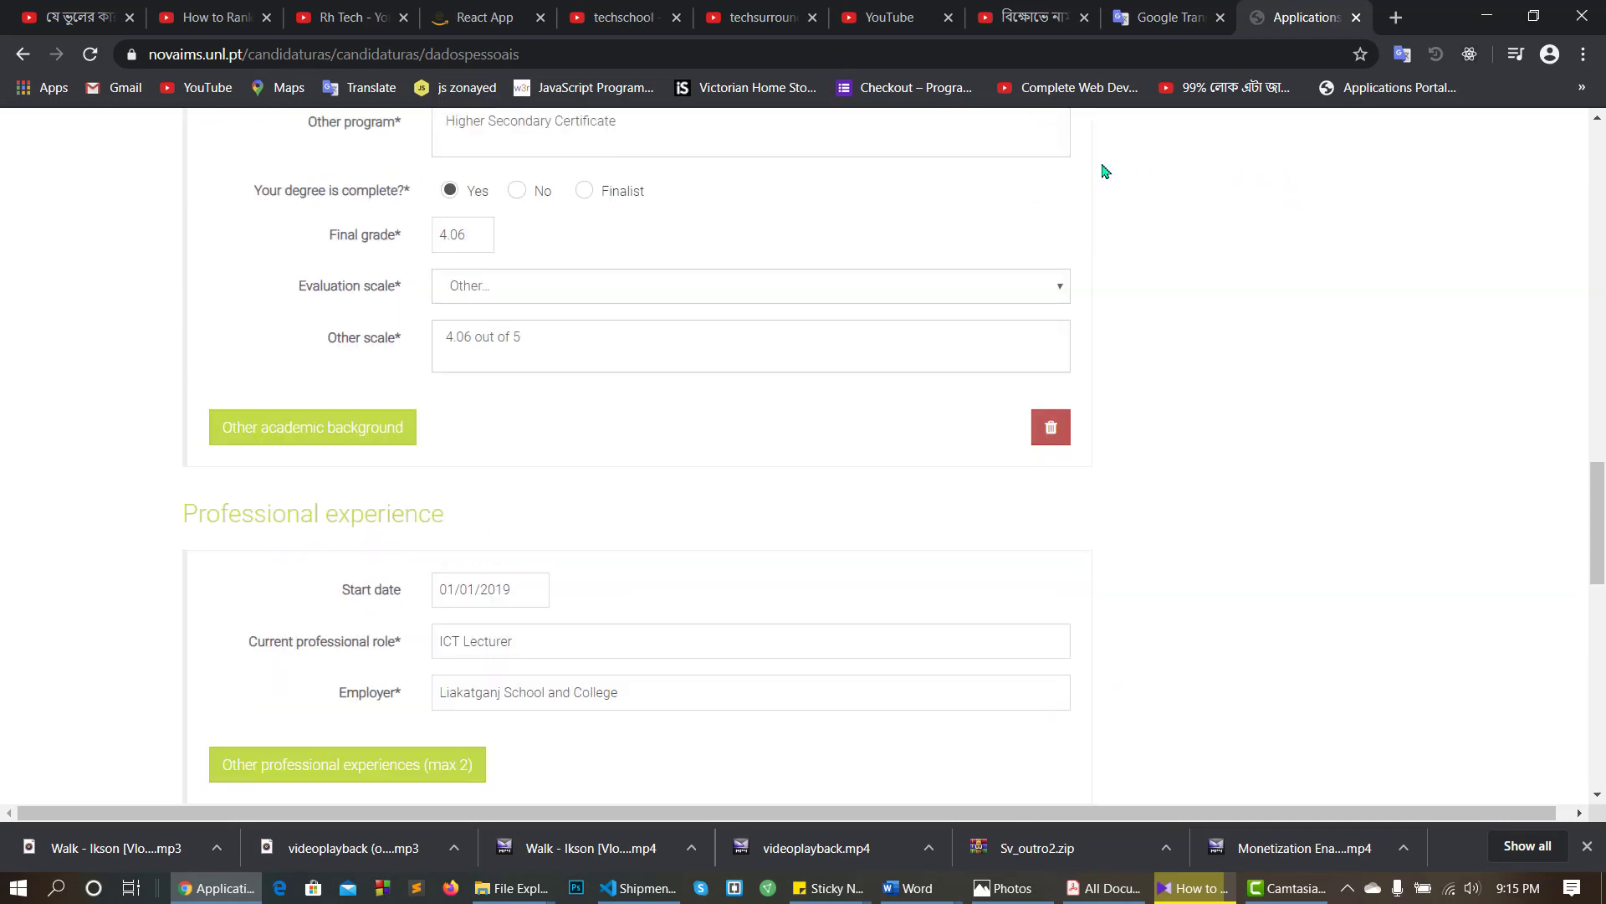